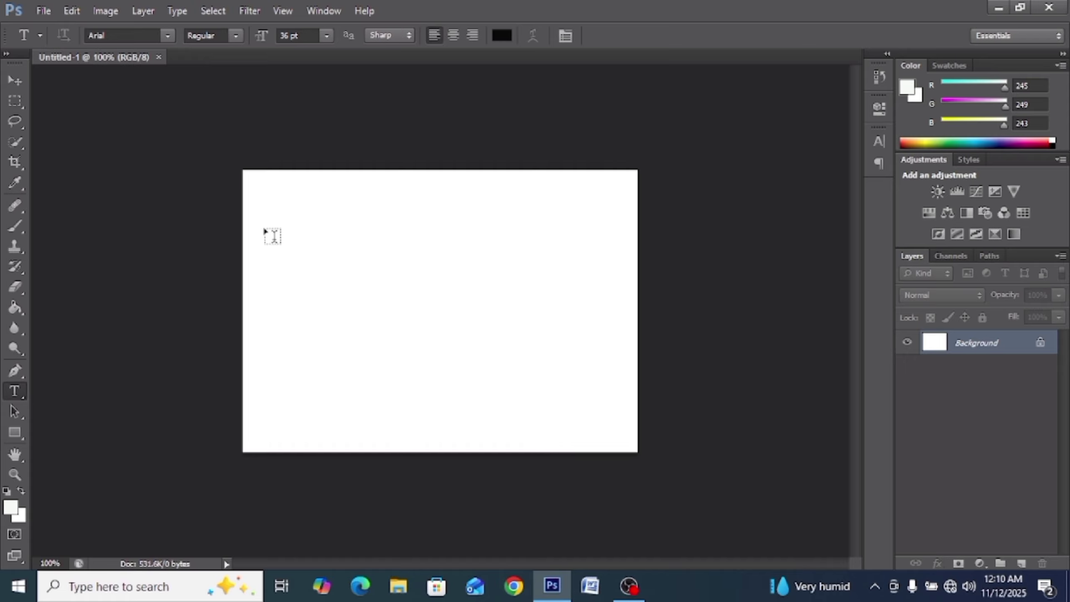
click(278, 234)
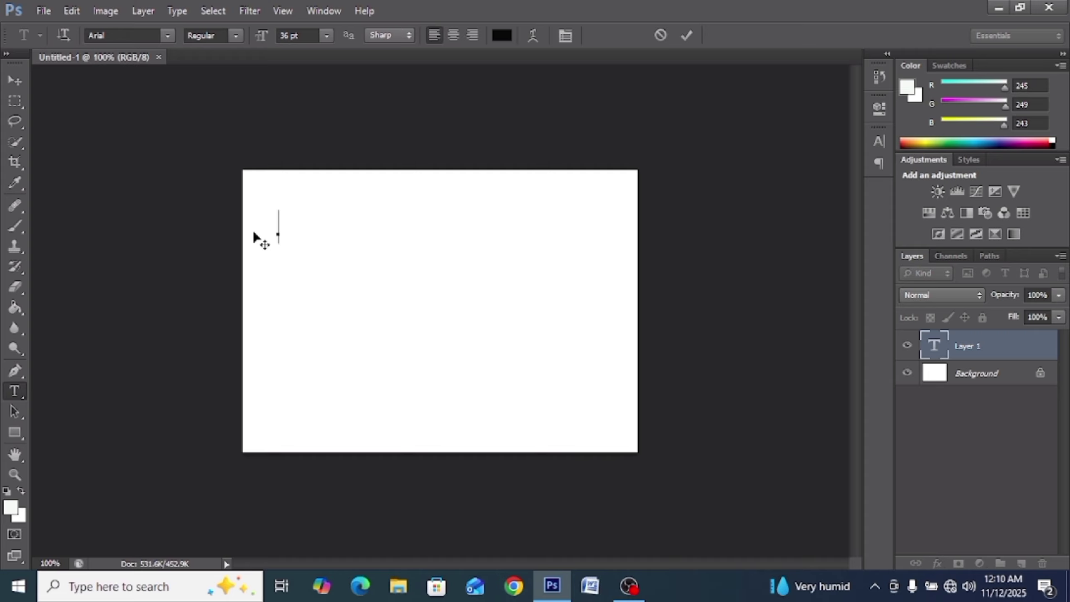
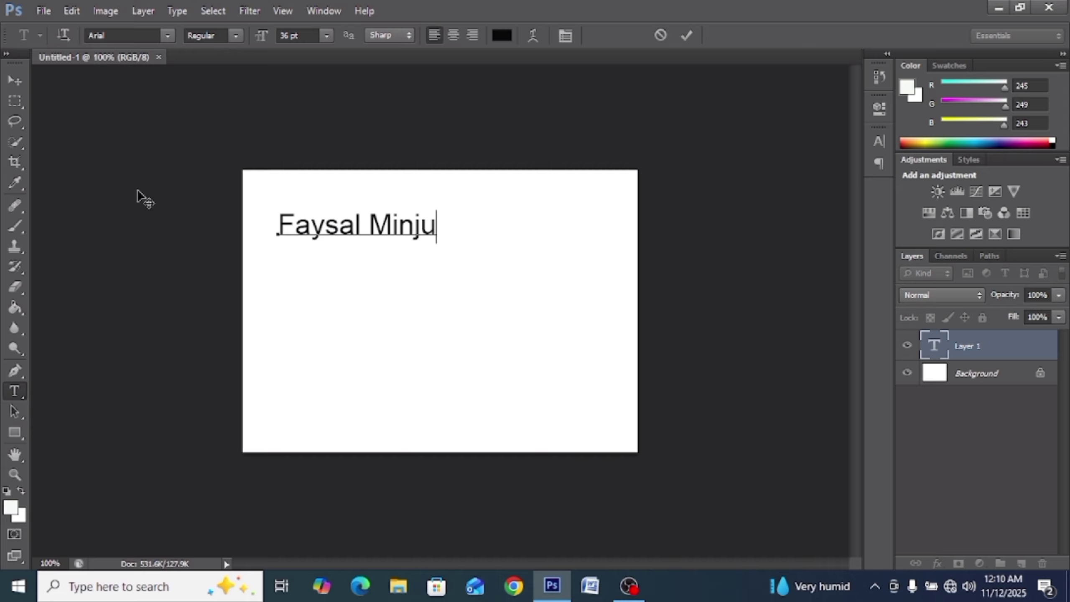
click(14, 80)
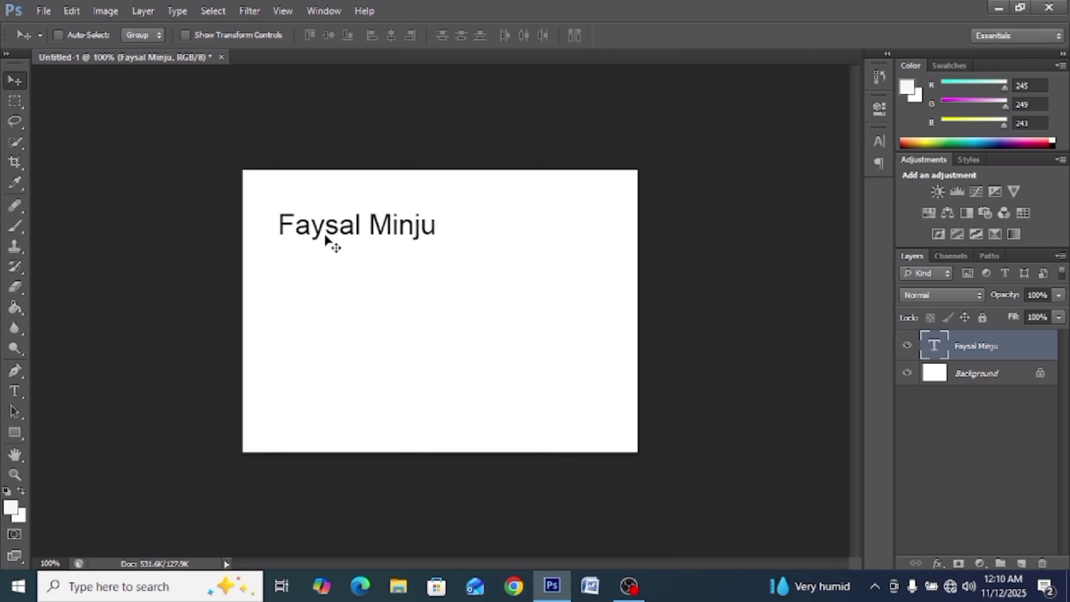
drag(326, 238, 393, 222)
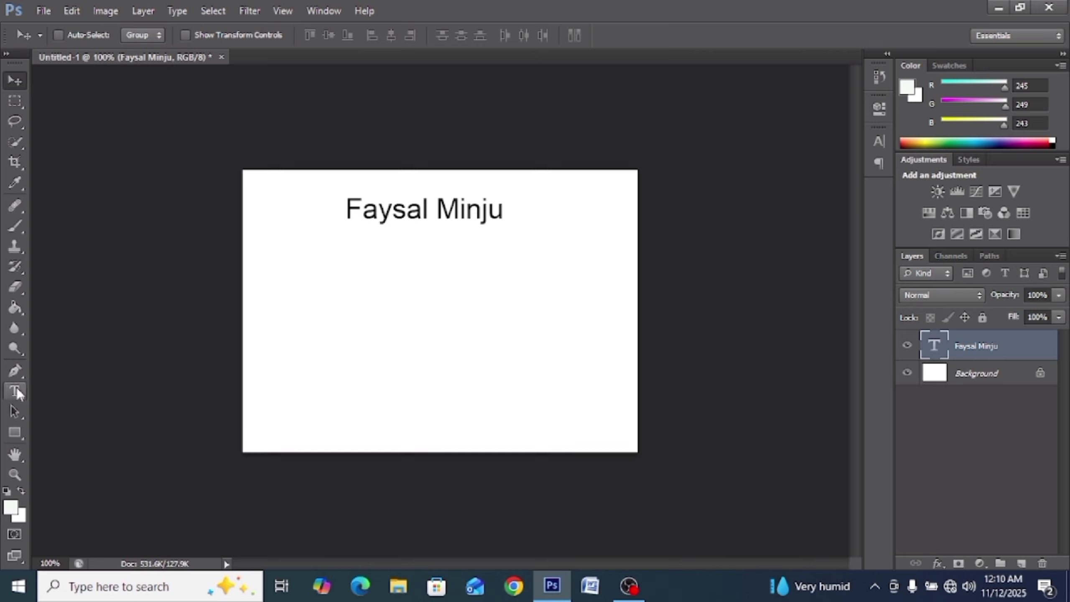
click(15, 390)
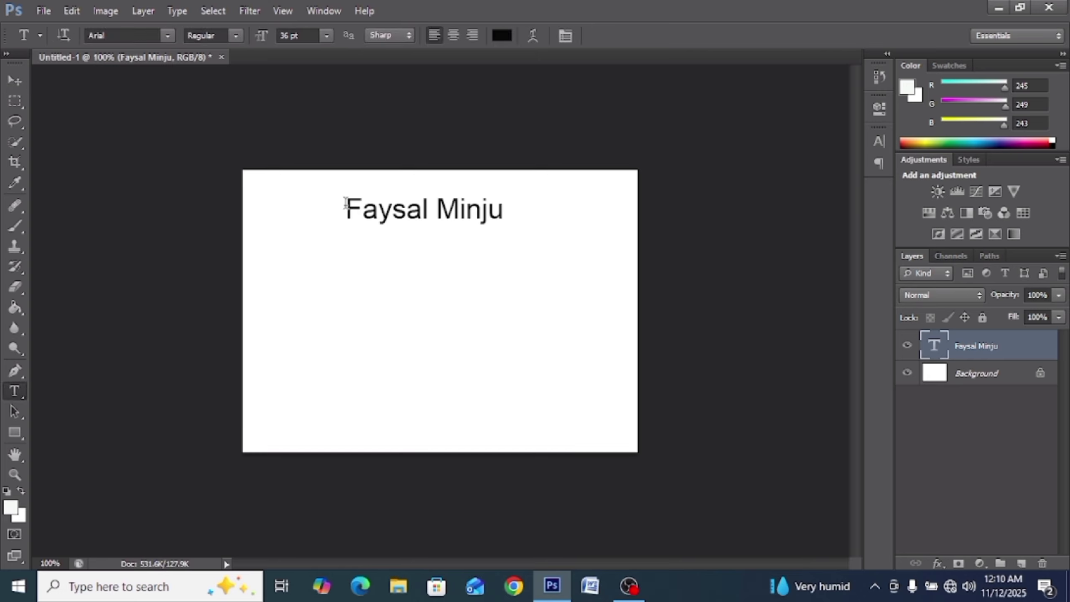
drag(347, 205, 588, 201)
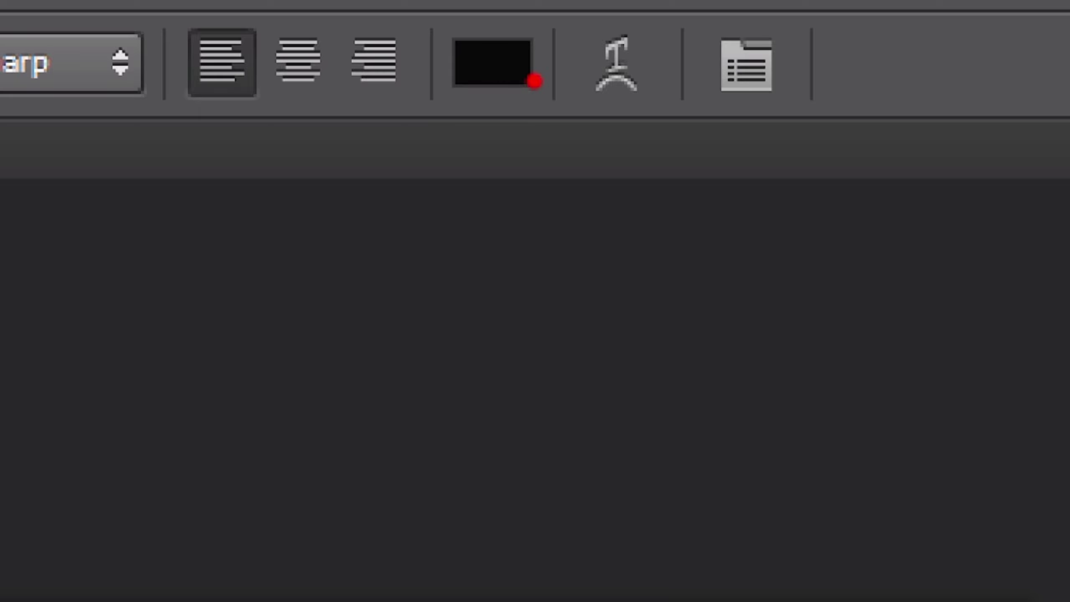
mouse_move(534, 81)
mouse_down()
mouse_move(540, 15)
mouse_move(487, 19)
mouse_move(450, 55)
mouse_move(480, 98)
mouse_move(530, 78)
mouse_move(524, 52)
mouse_up()
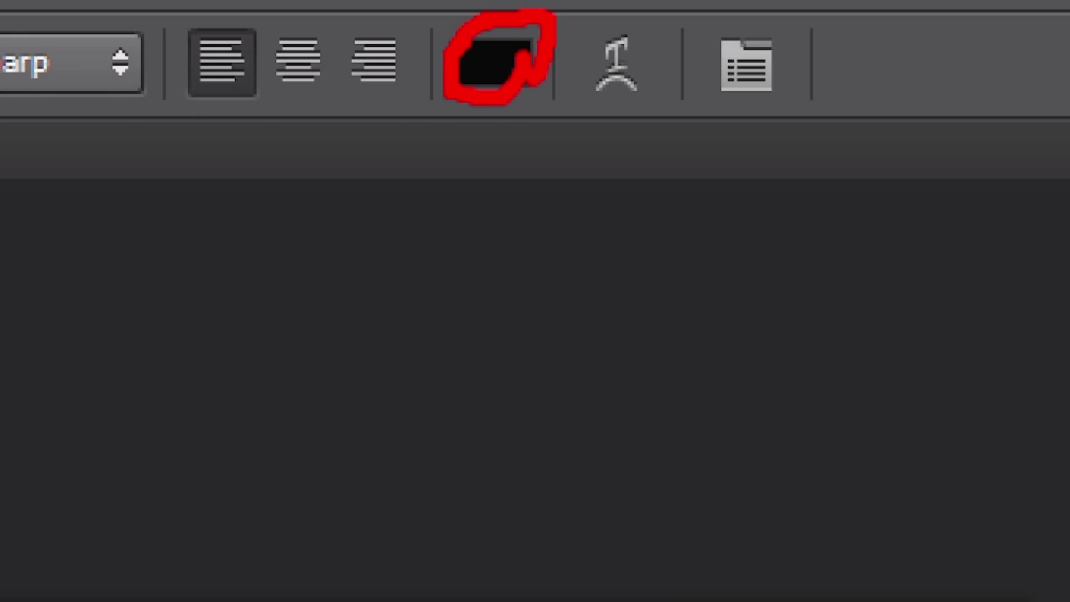
click(497, 65)
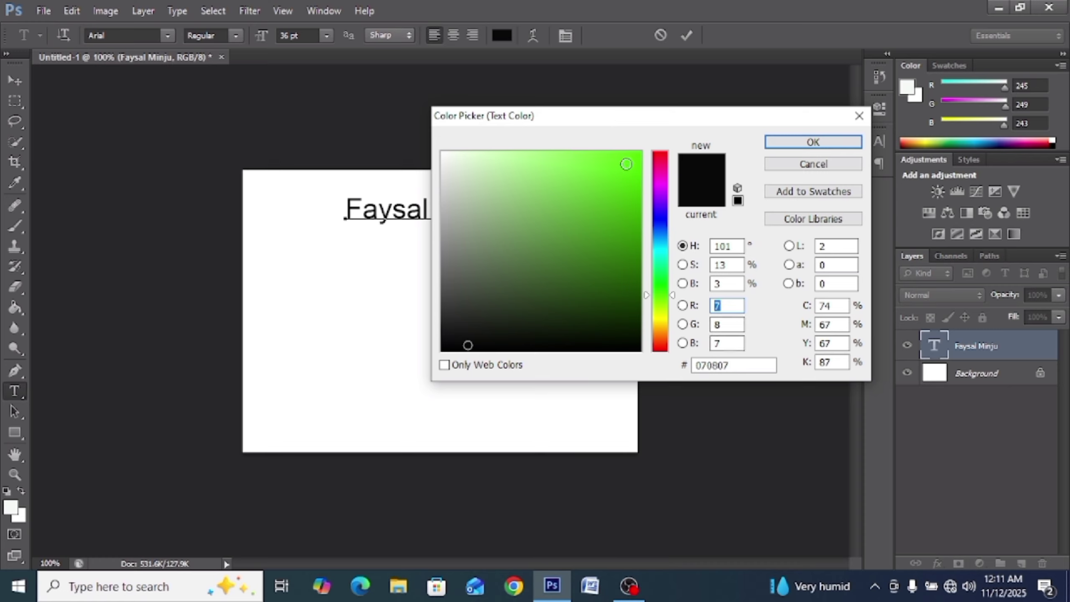
Step: Try red and then red-magenta hues for the text, confirming each in the picker
click(659, 161)
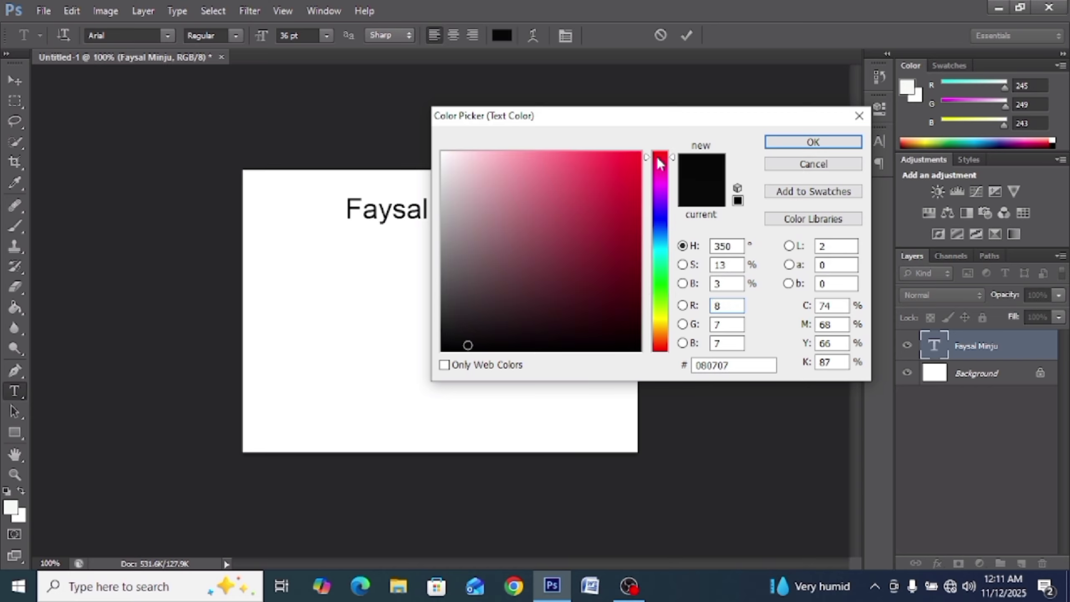
click(788, 143)
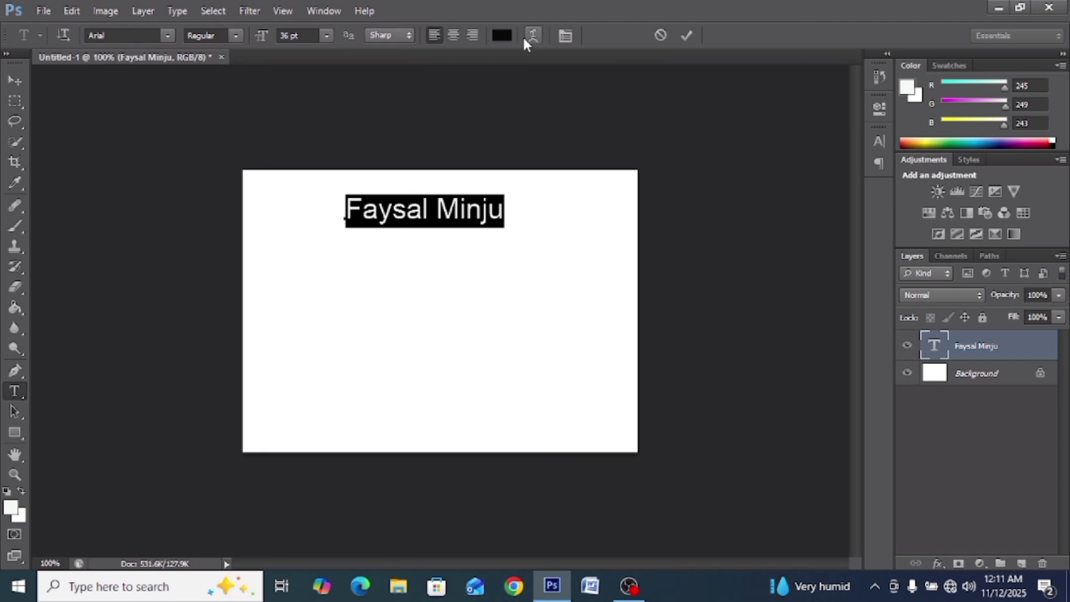
click(503, 37)
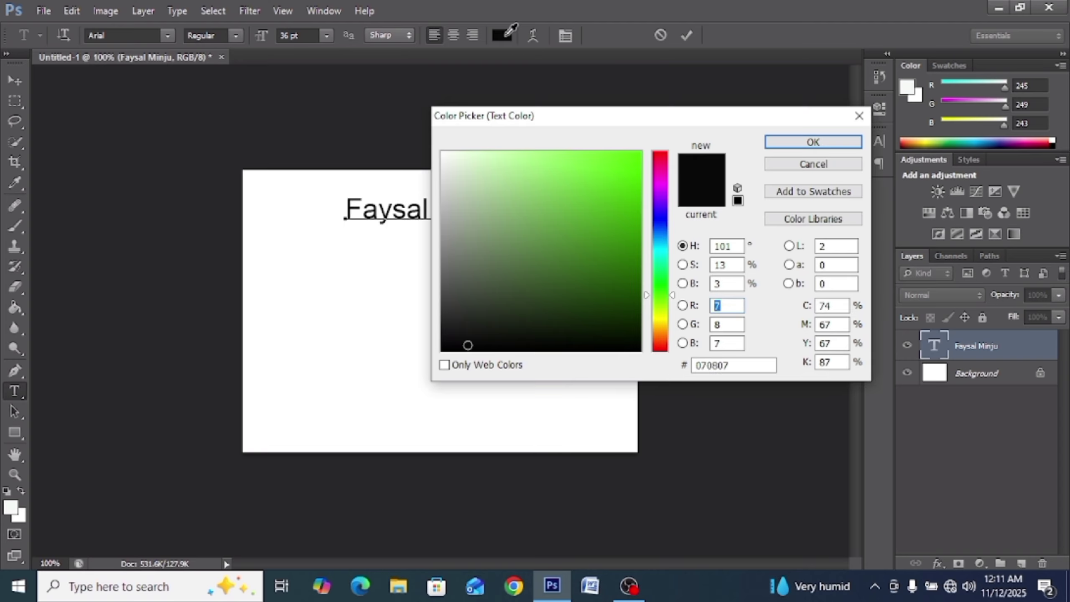
click(659, 162)
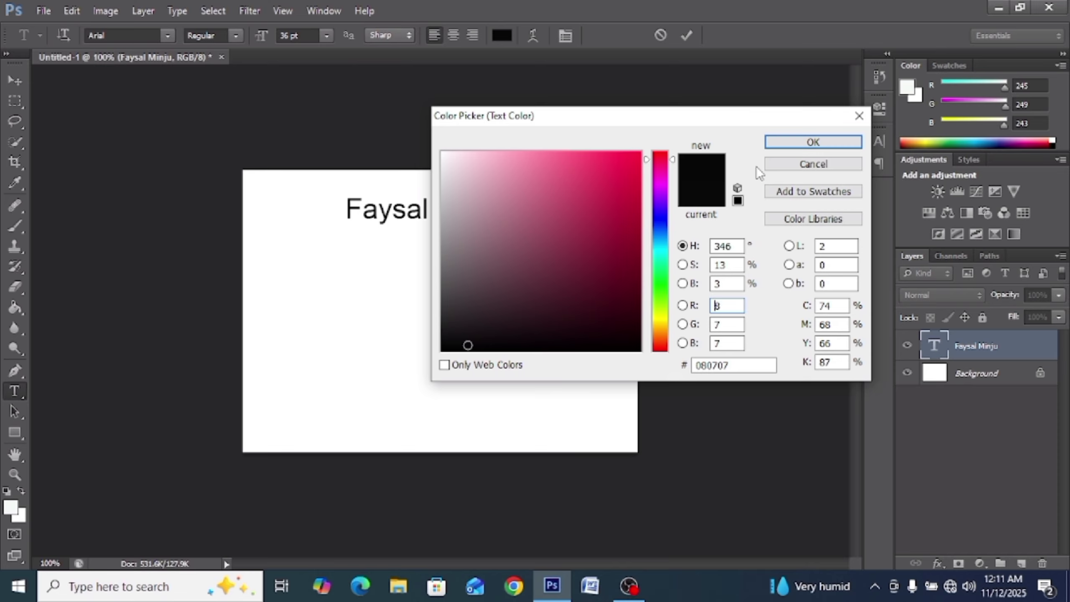
click(795, 142)
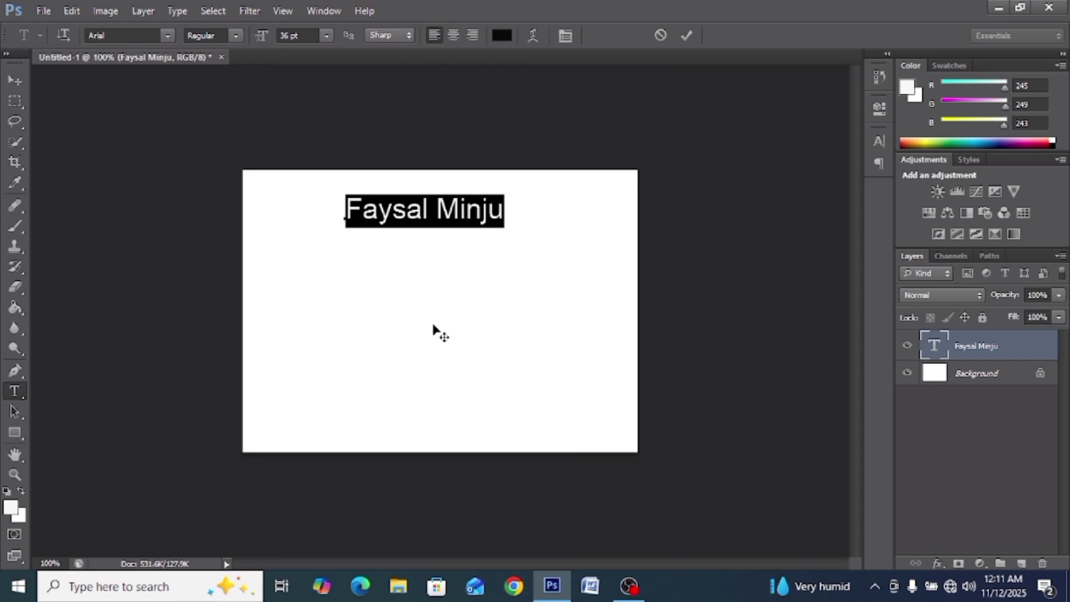
Step: Reopen the colour picker, dismiss it unchanged, and commit the text, still near-black #070807
click(499, 37)
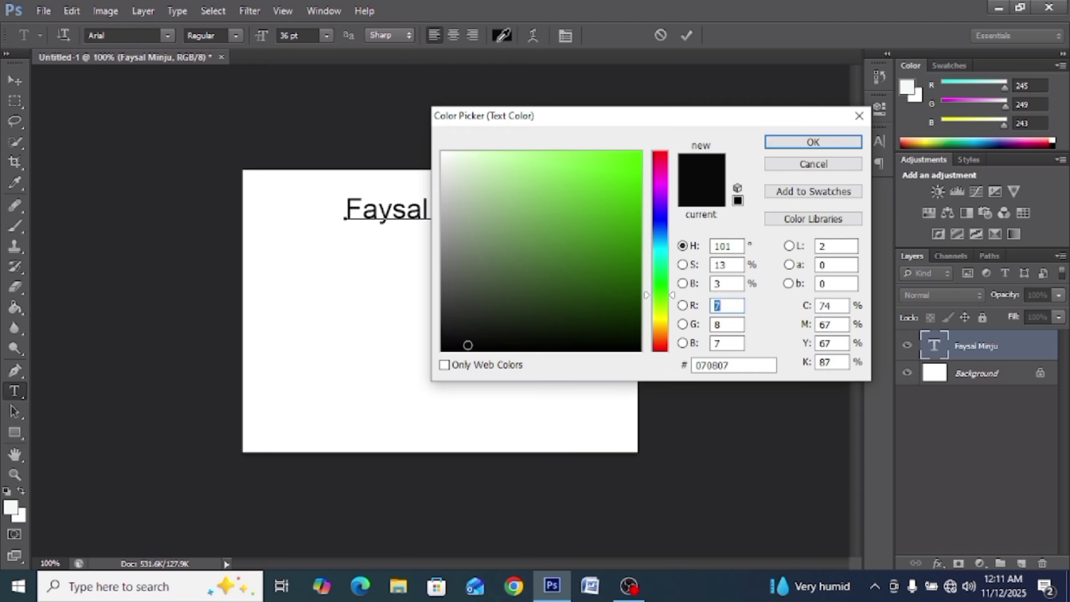
click(855, 122)
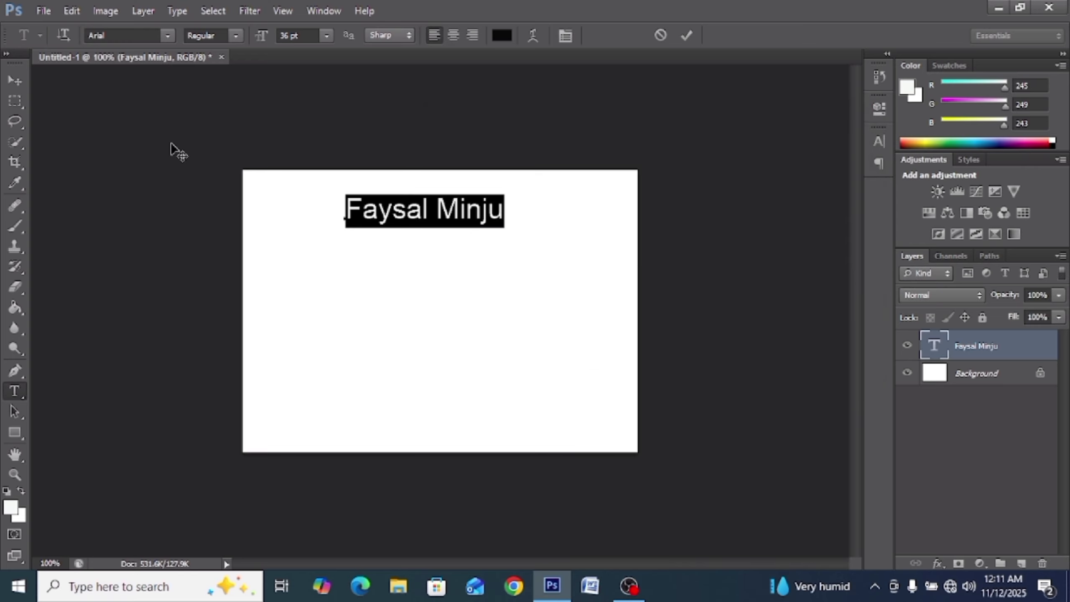
click(14, 80)
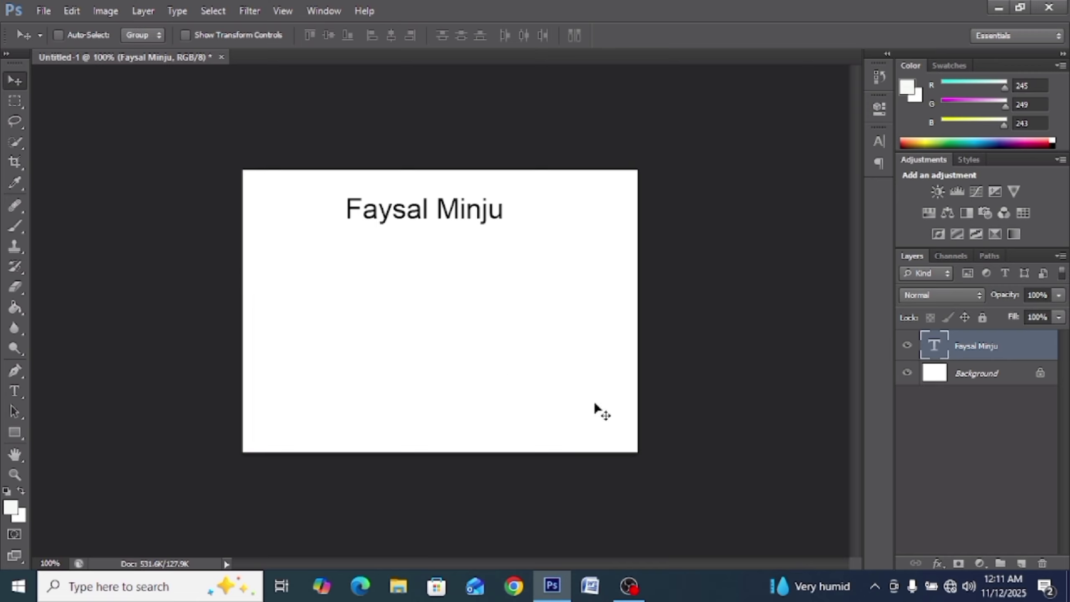
double_click(1013, 382)
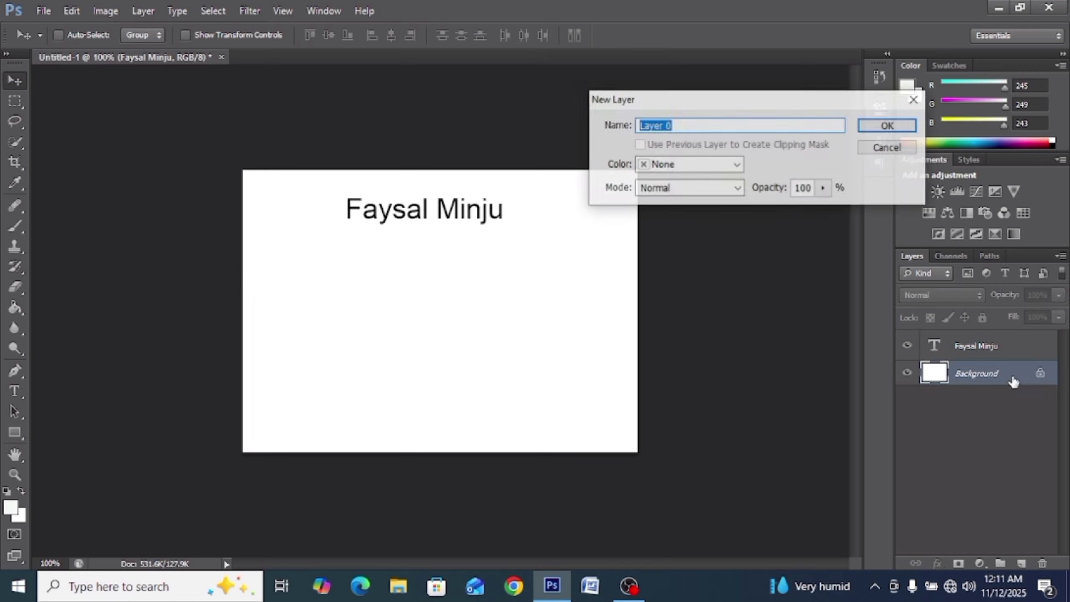
click(868, 128)
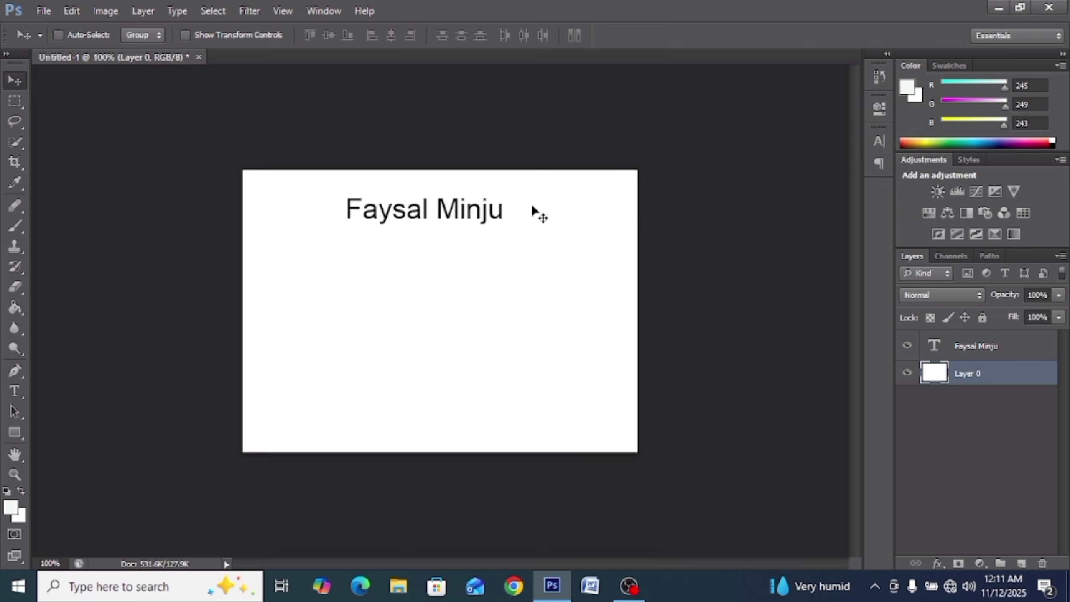
click(946, 345)
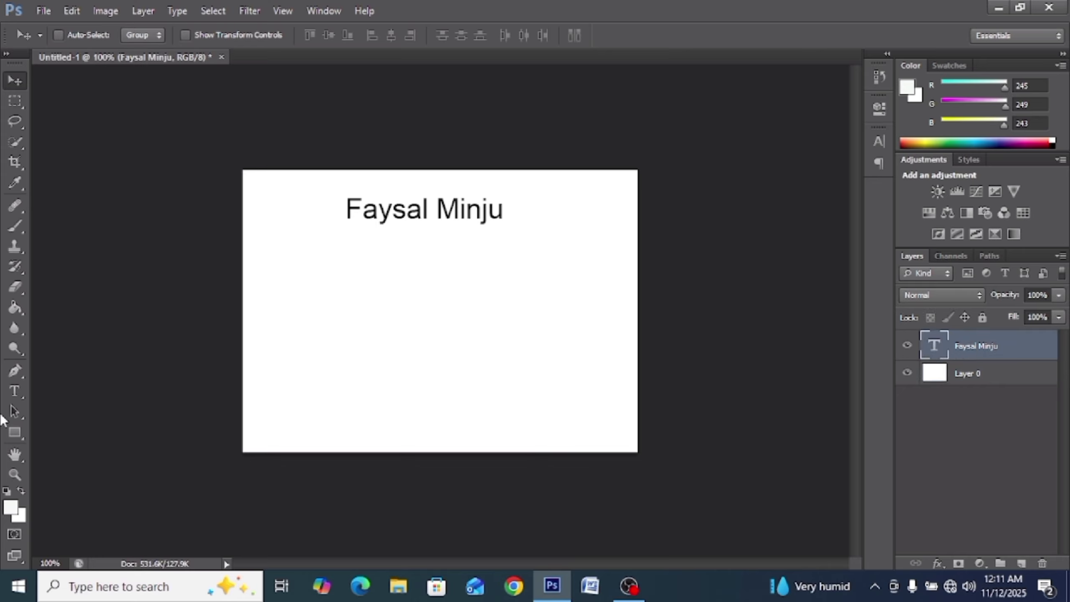
click(15, 391)
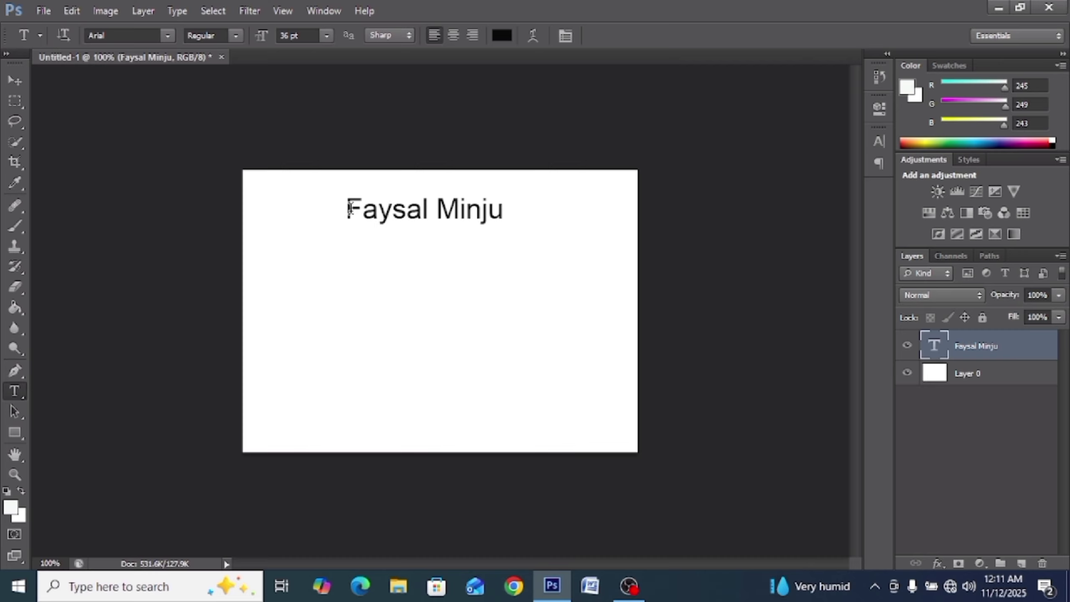
drag(349, 207, 548, 190)
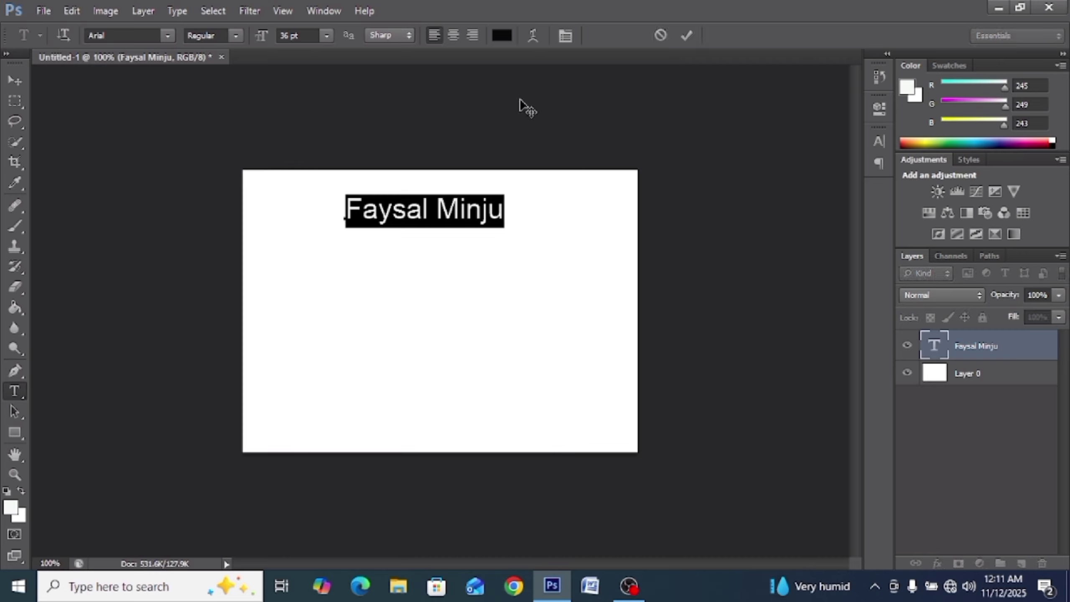
click(501, 36)
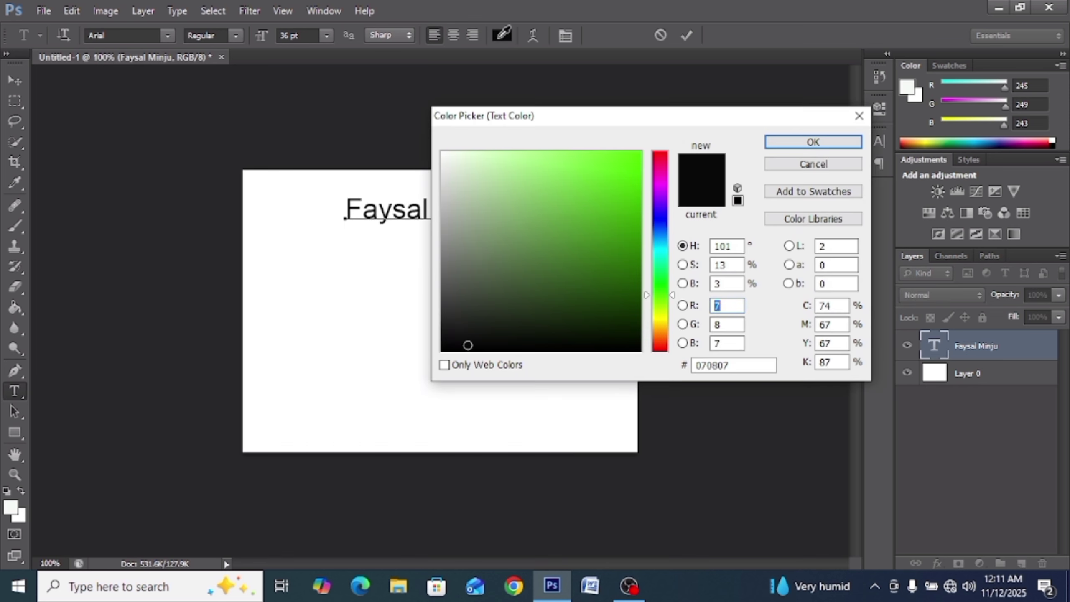
click(627, 161)
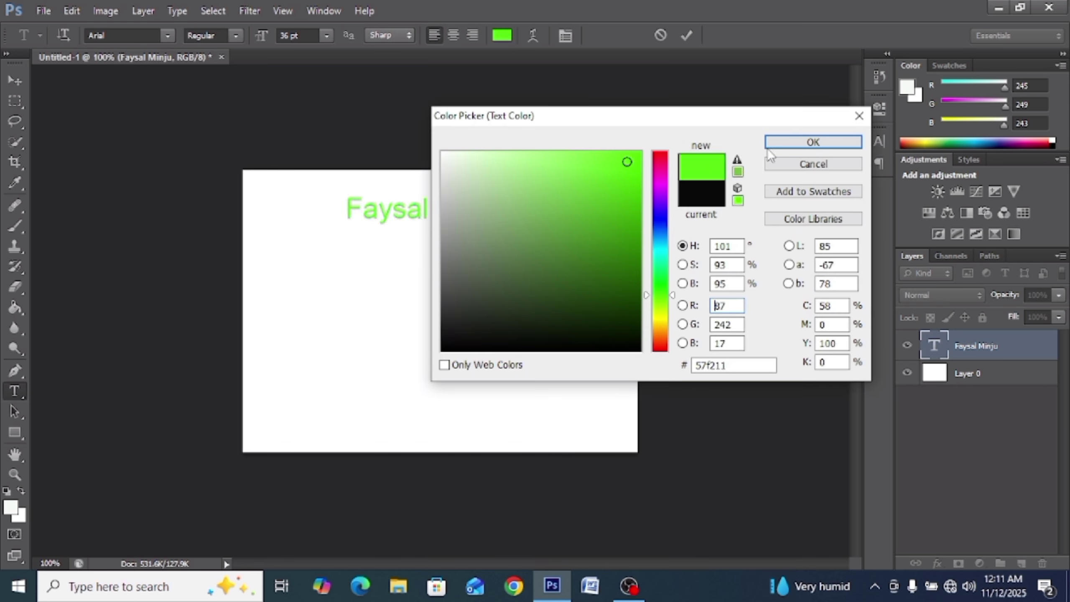
click(802, 144)
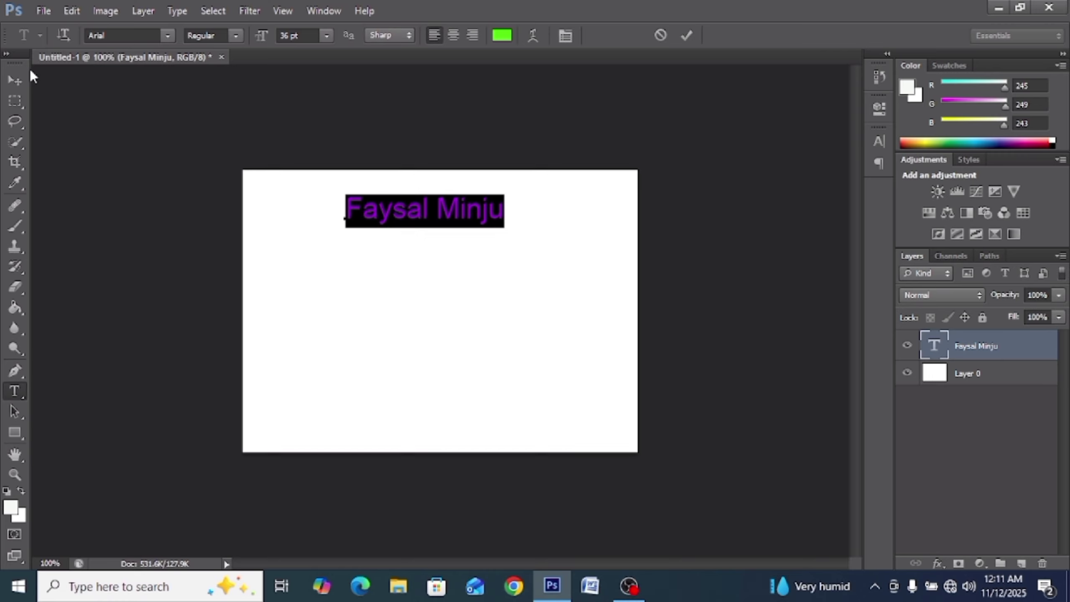
click(15, 81)
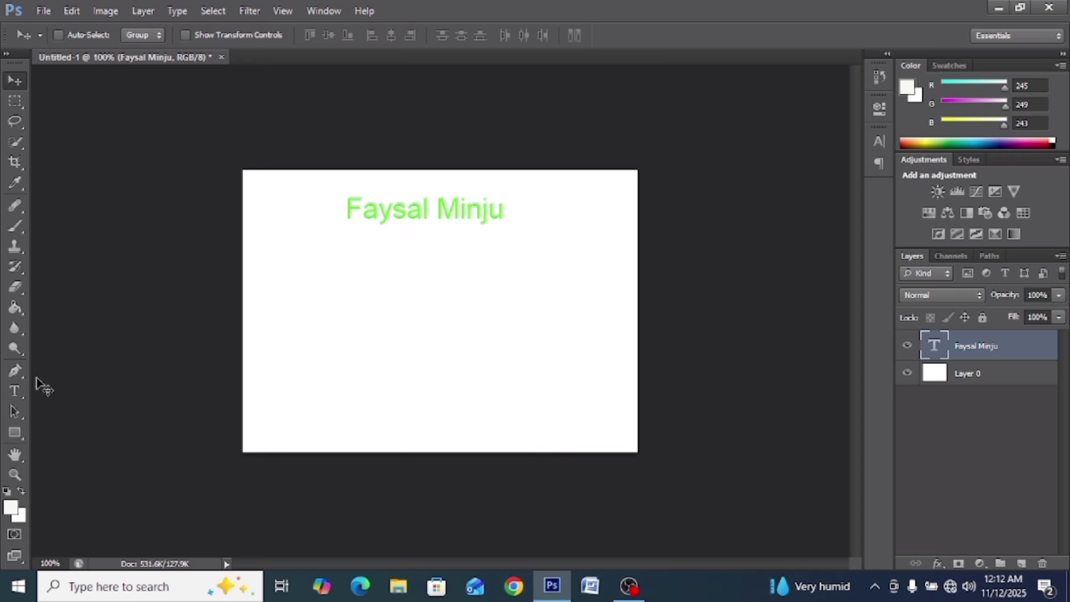
click(17, 389)
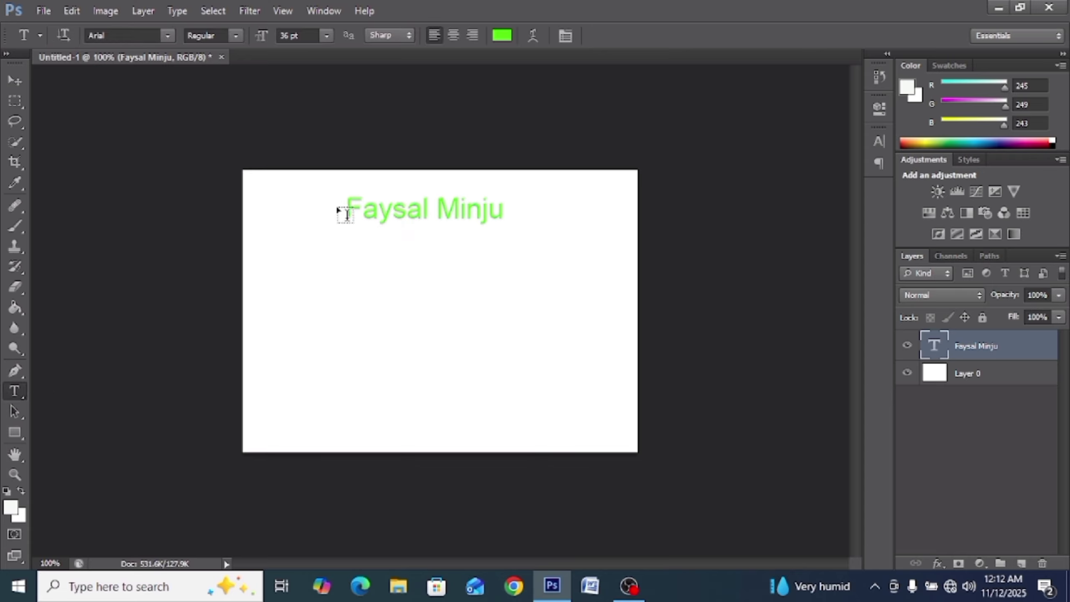
drag(349, 206, 592, 179)
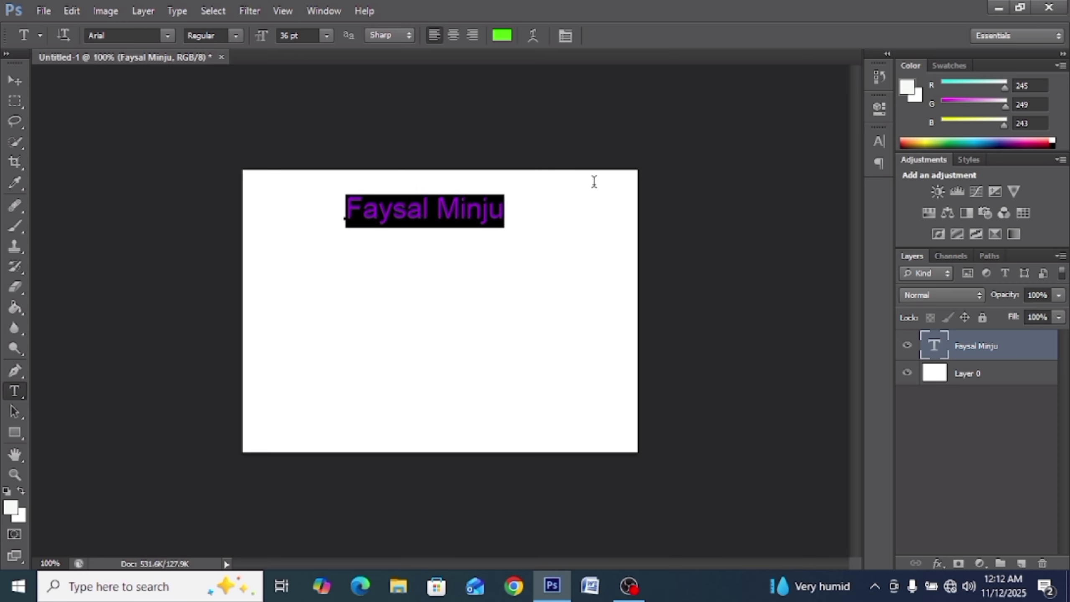
Step: Open the text colour picker and preview pink, deep red, maroon and near-black shades
click(503, 36)
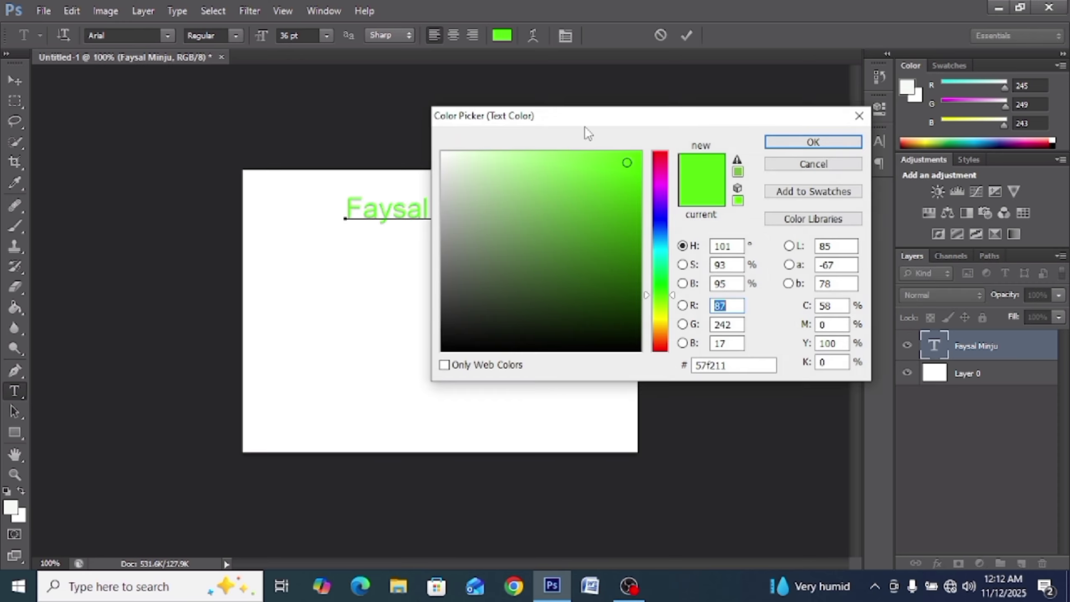
click(659, 160)
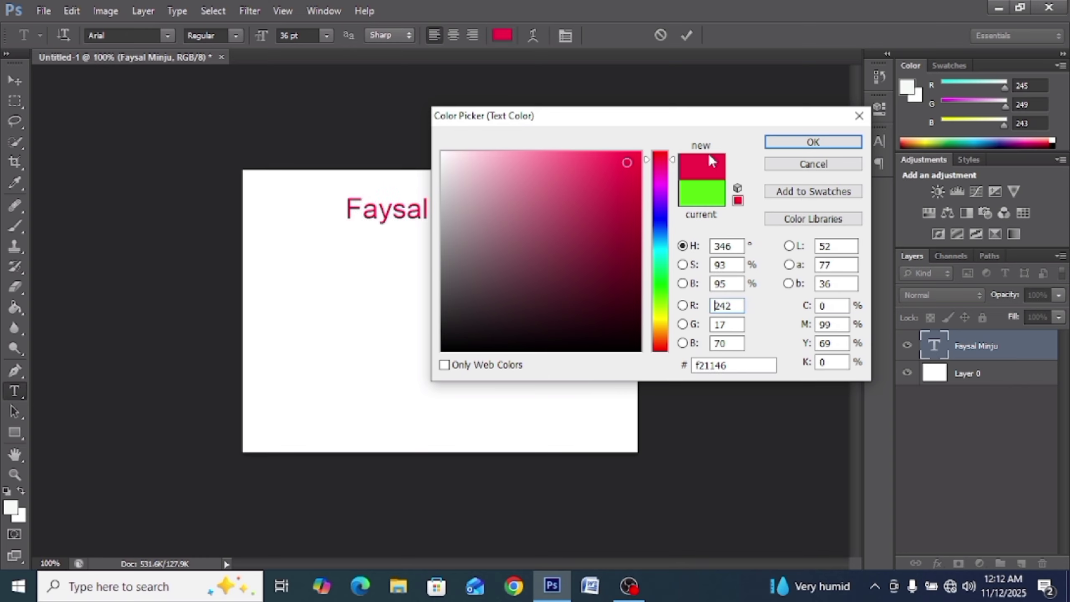
drag(661, 119, 819, 95)
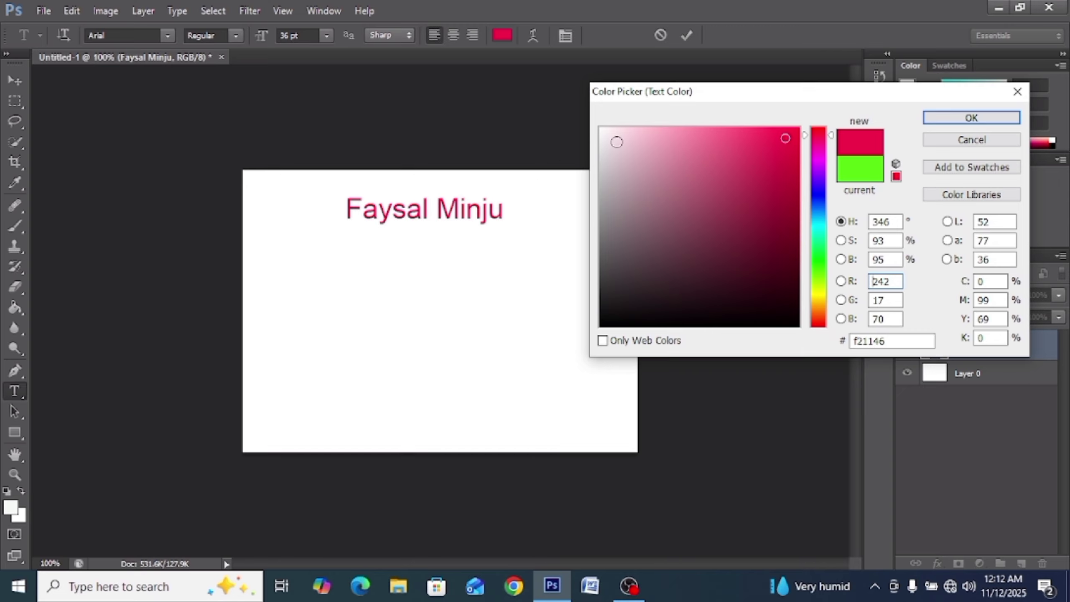
click(617, 142)
click(692, 184)
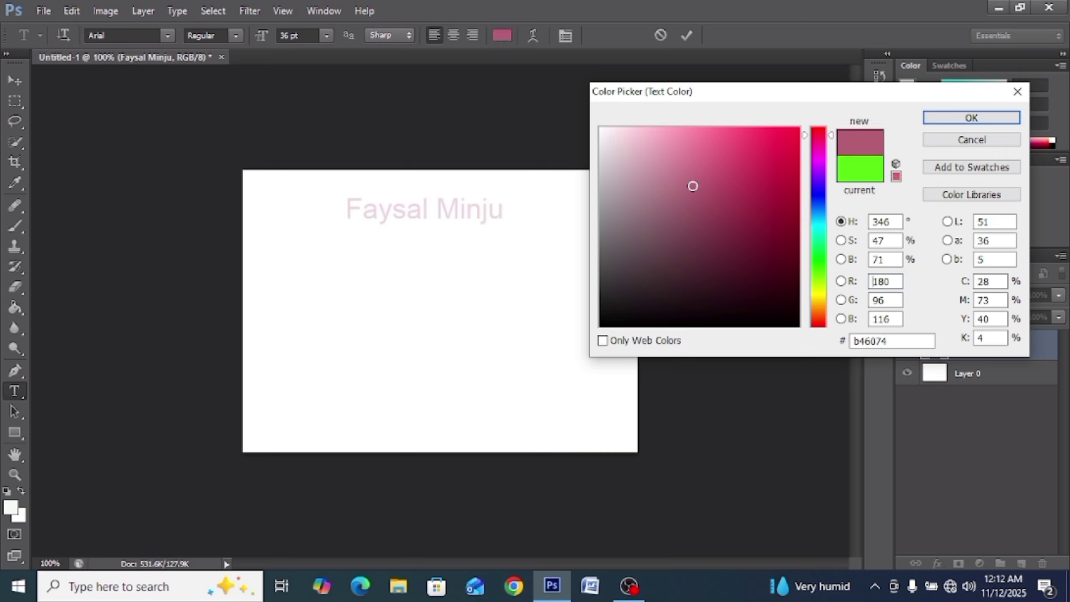
click(769, 215)
click(789, 254)
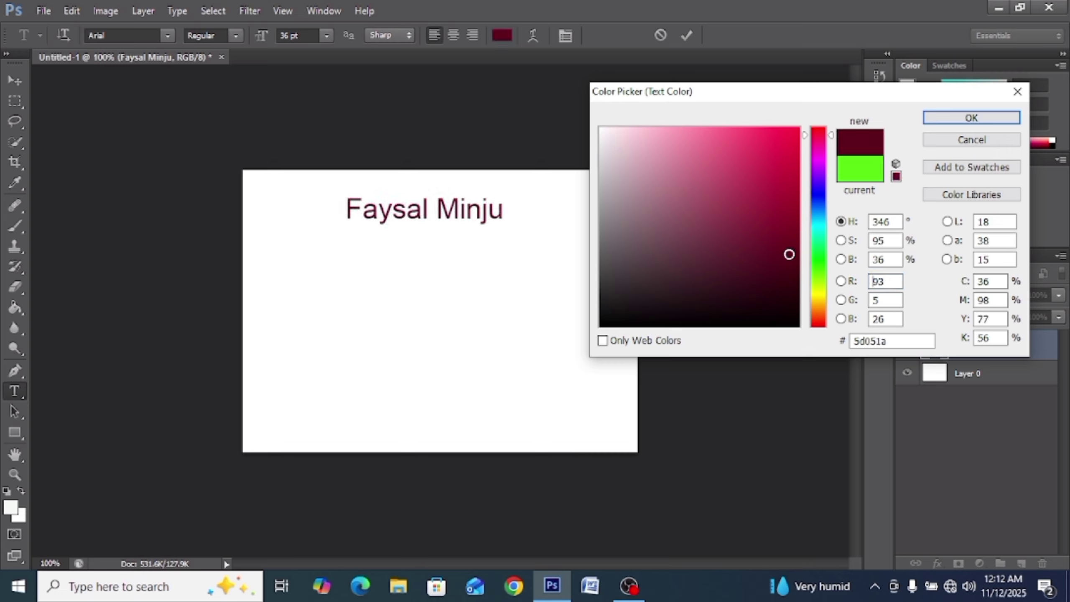
click(769, 273)
click(754, 287)
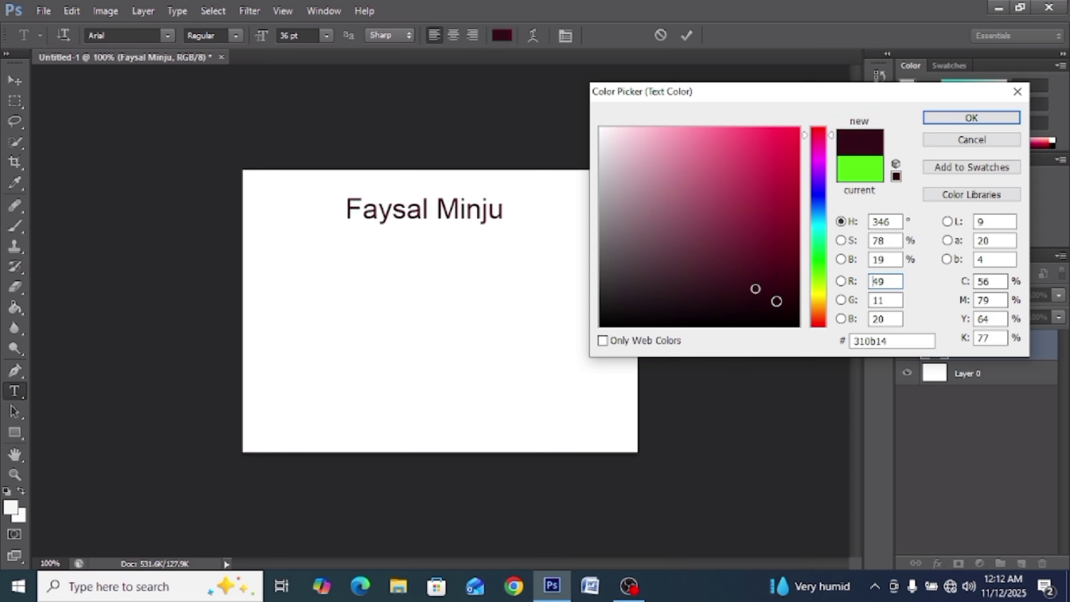
click(777, 302)
click(743, 307)
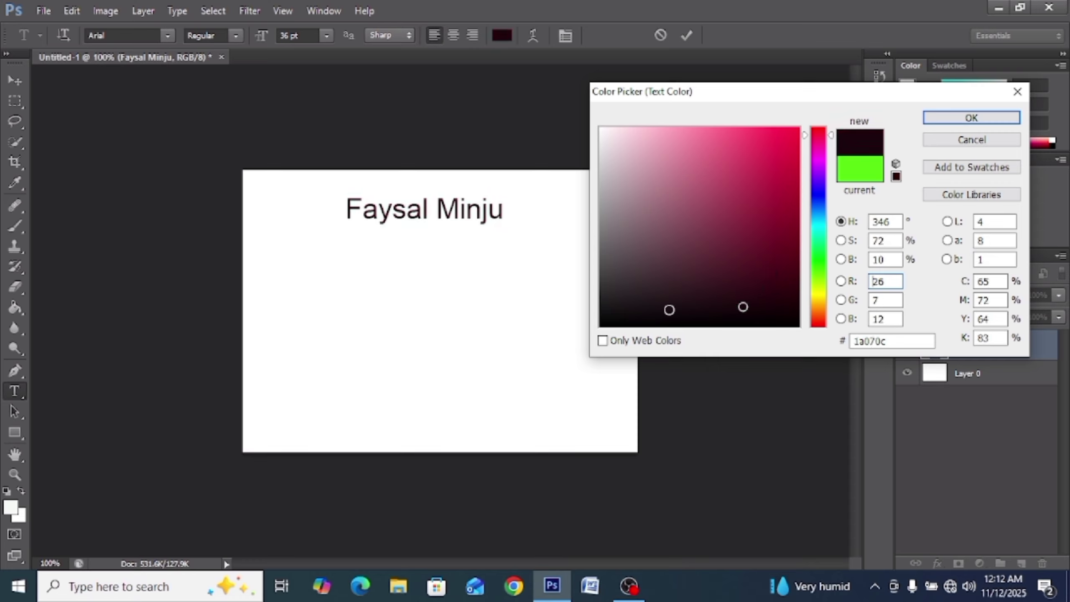
click(670, 311)
Step: Preview orange-red, bright yellow, darker yellow and paler yellow shades for the text
click(819, 315)
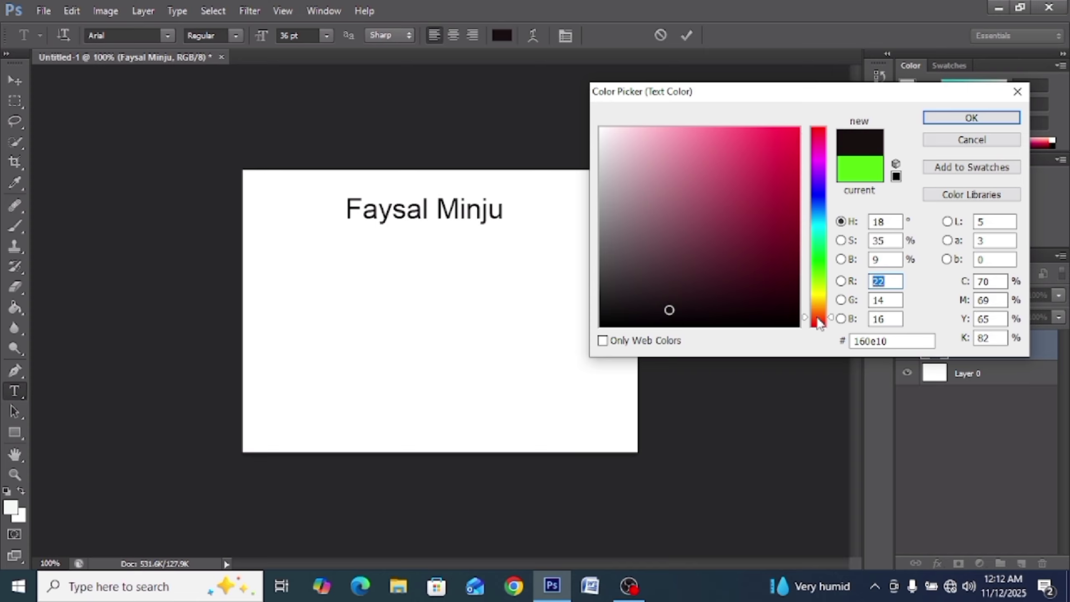
drag(820, 310, 820, 295)
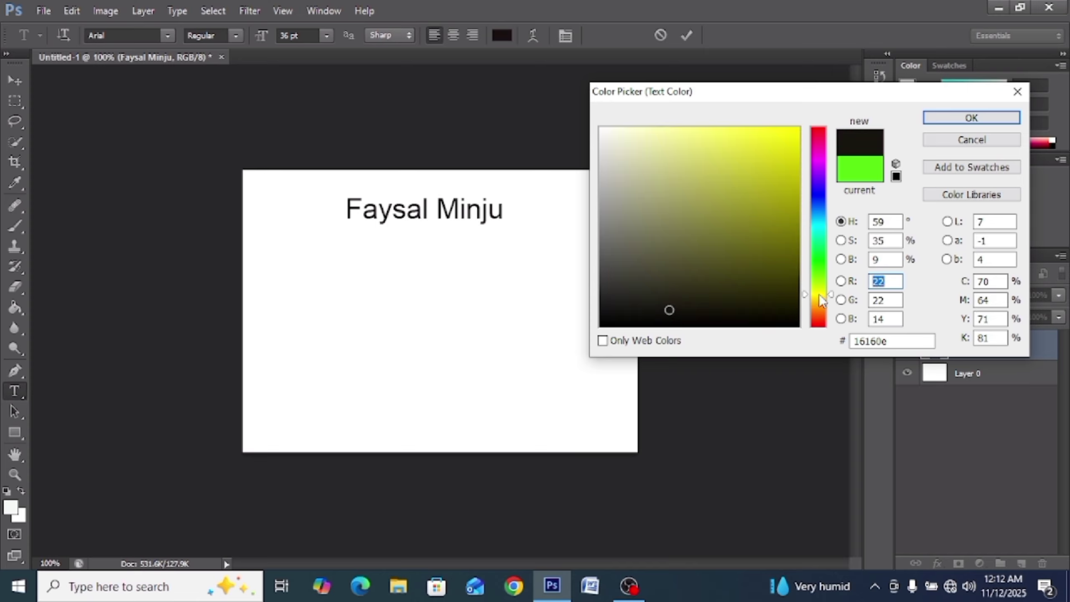
click(819, 290)
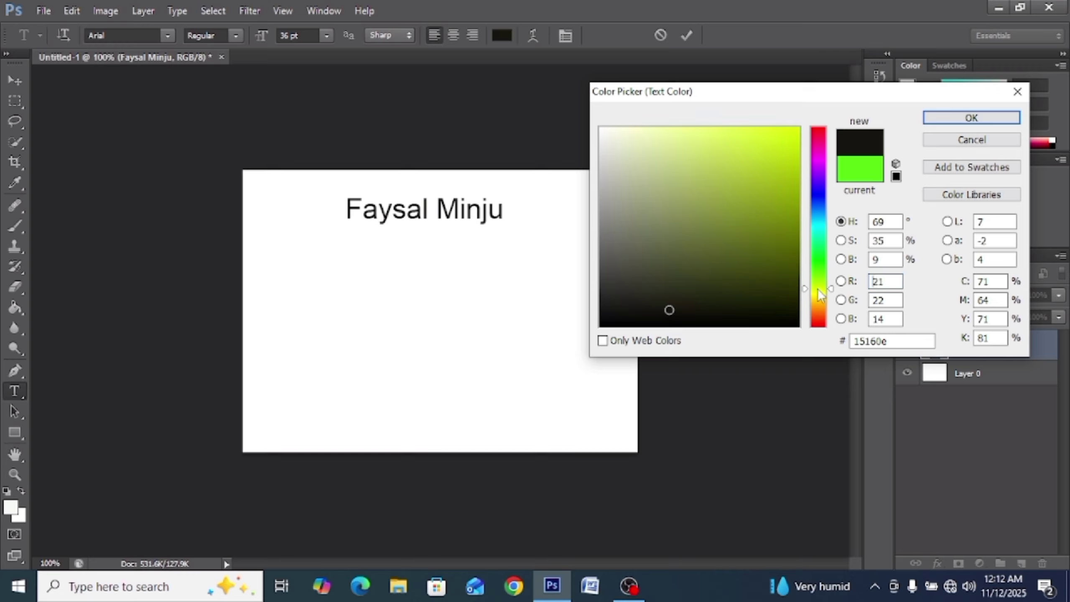
click(819, 293)
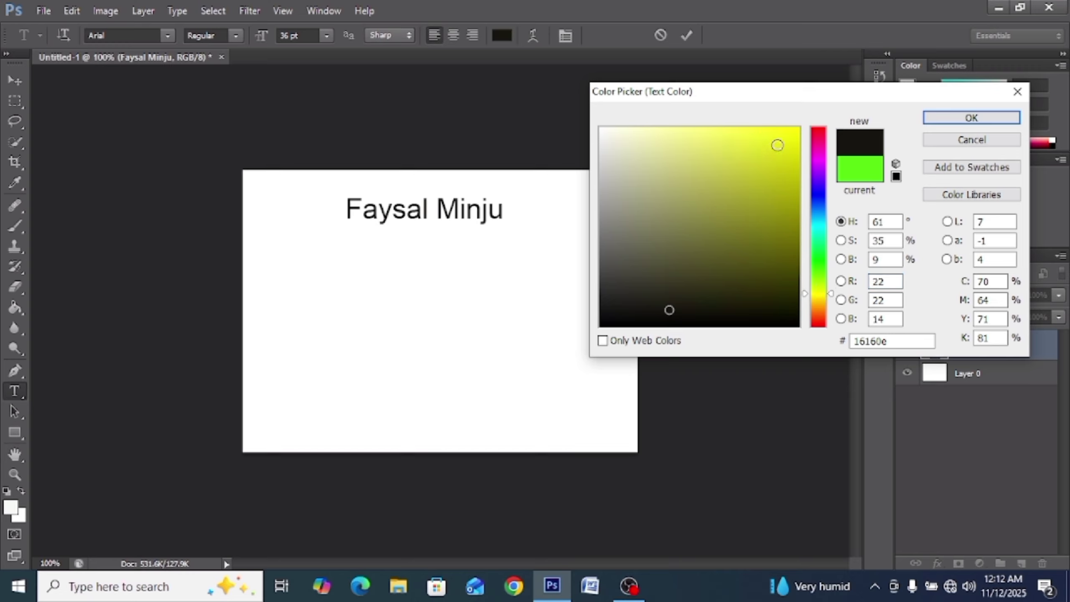
click(795, 135)
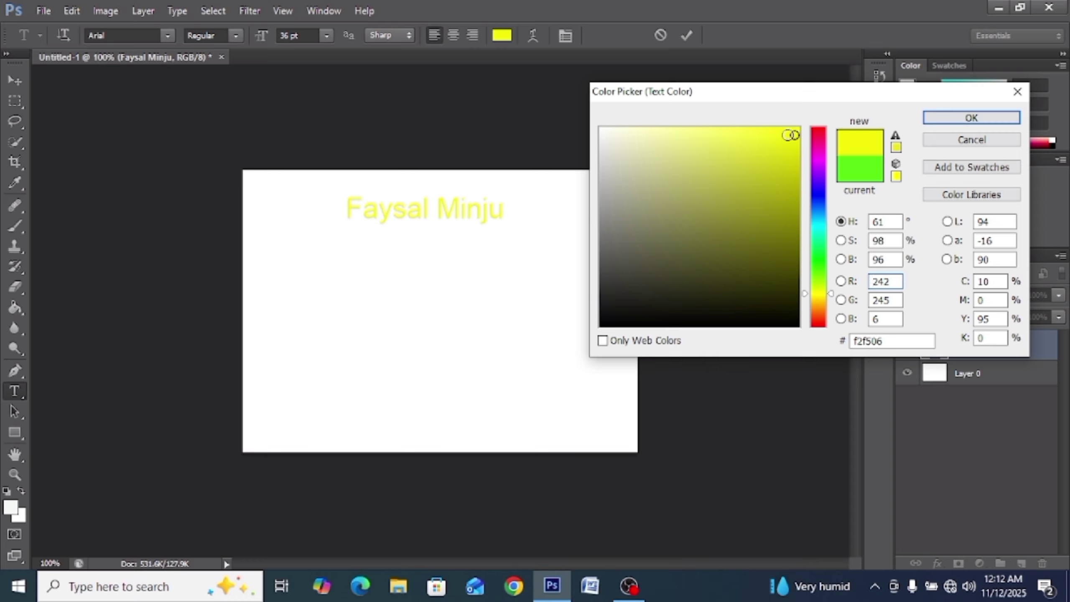
click(776, 163)
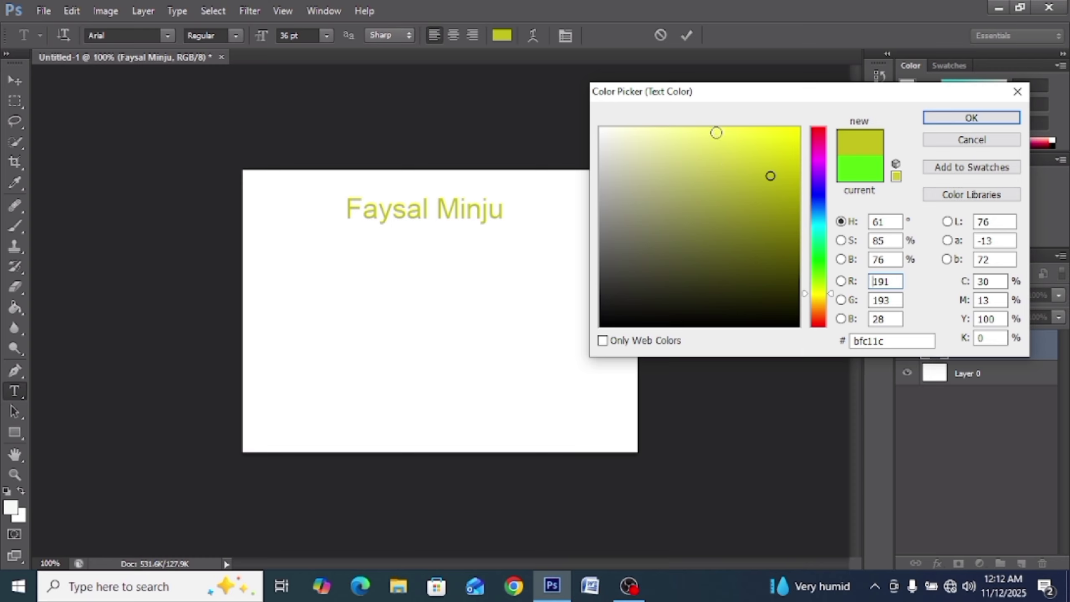
click(716, 133)
Step: Preview purple, near-black, greyish purple and almost-white shades for the text
click(818, 186)
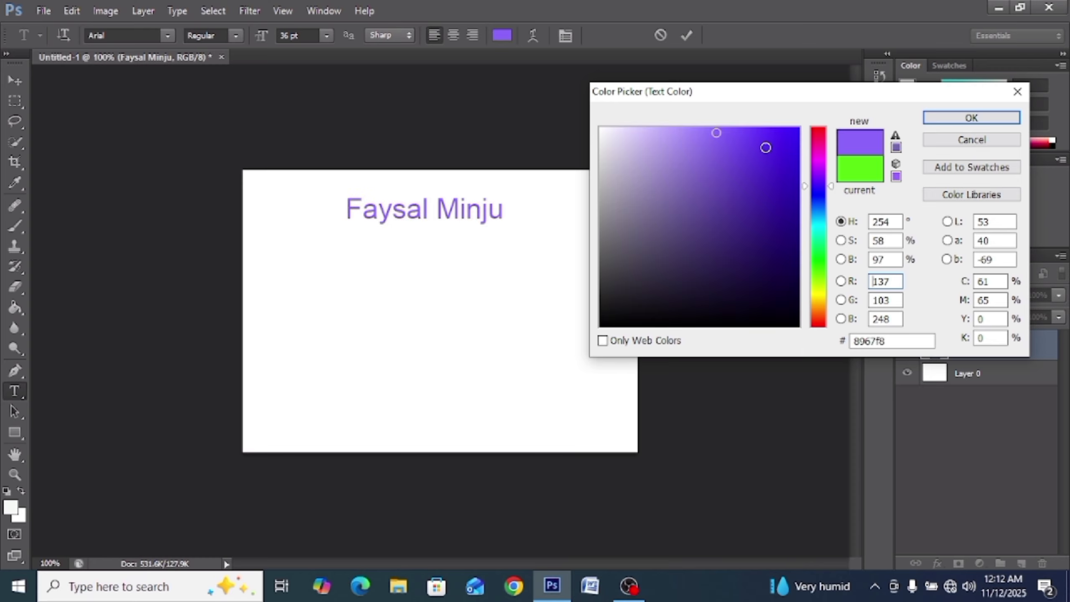
click(780, 148)
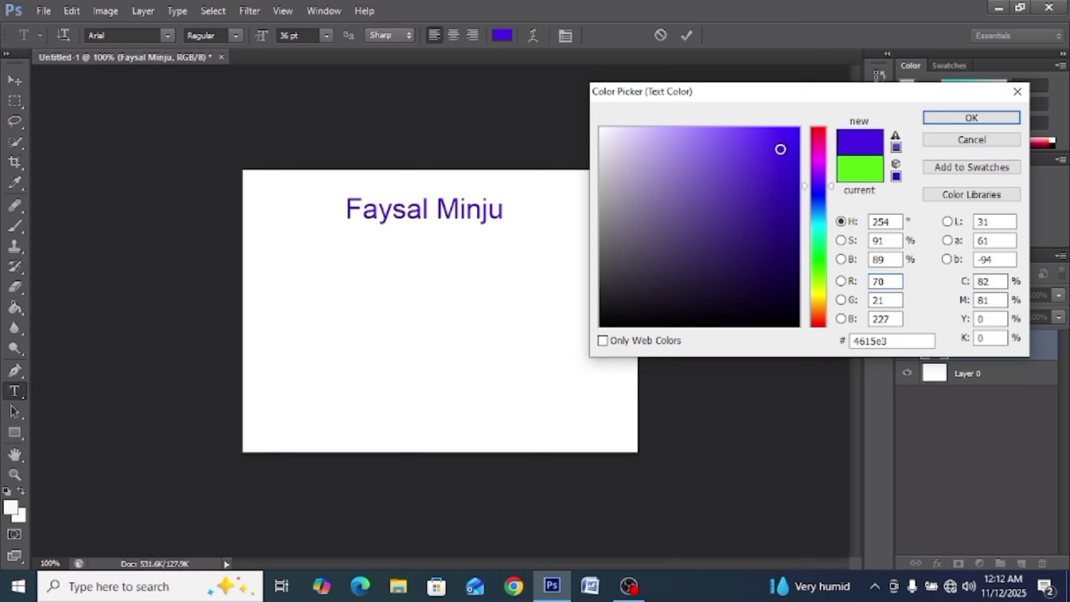
drag(780, 149, 792, 139)
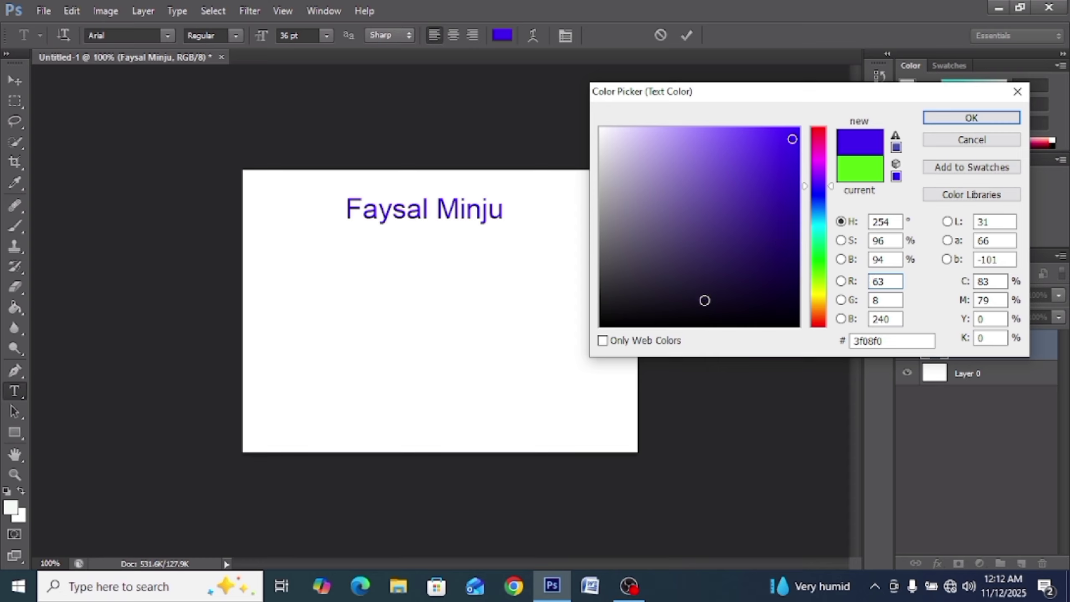
click(695, 314)
click(674, 264)
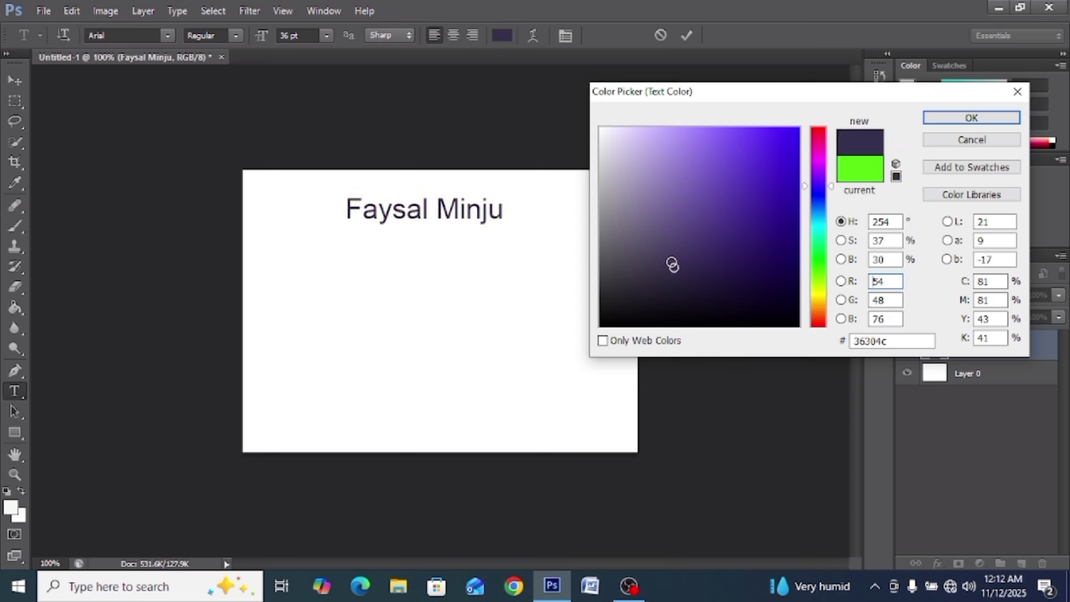
click(667, 224)
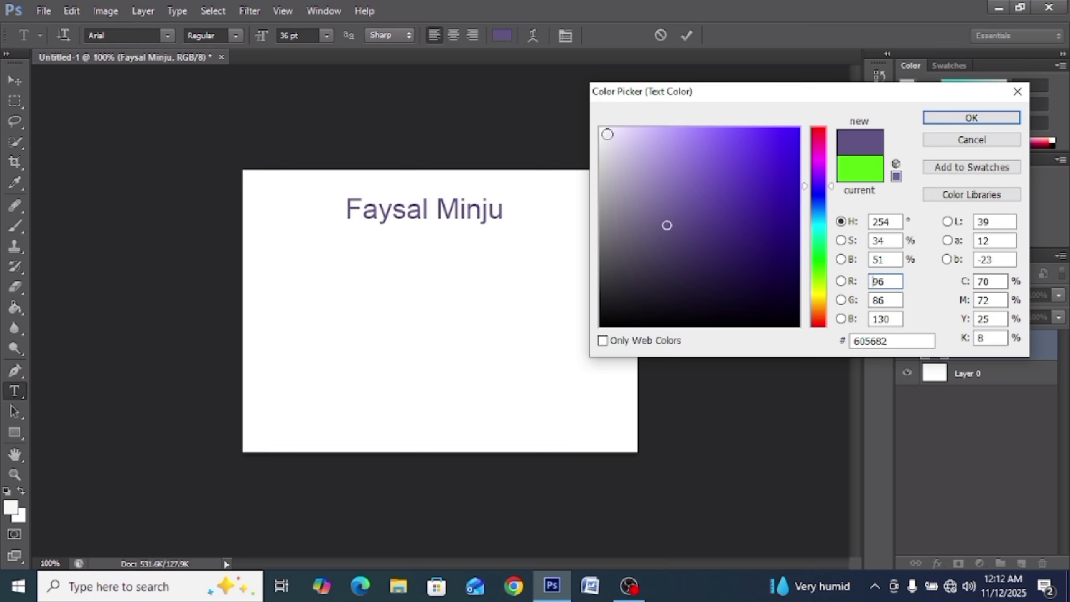
click(607, 134)
click(774, 182)
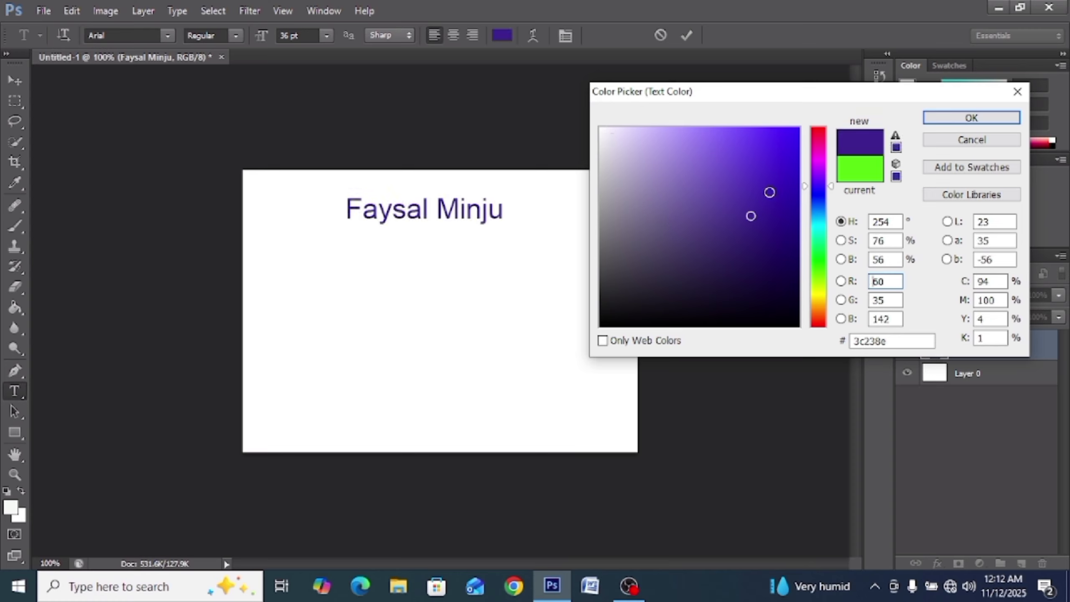
click(780, 148)
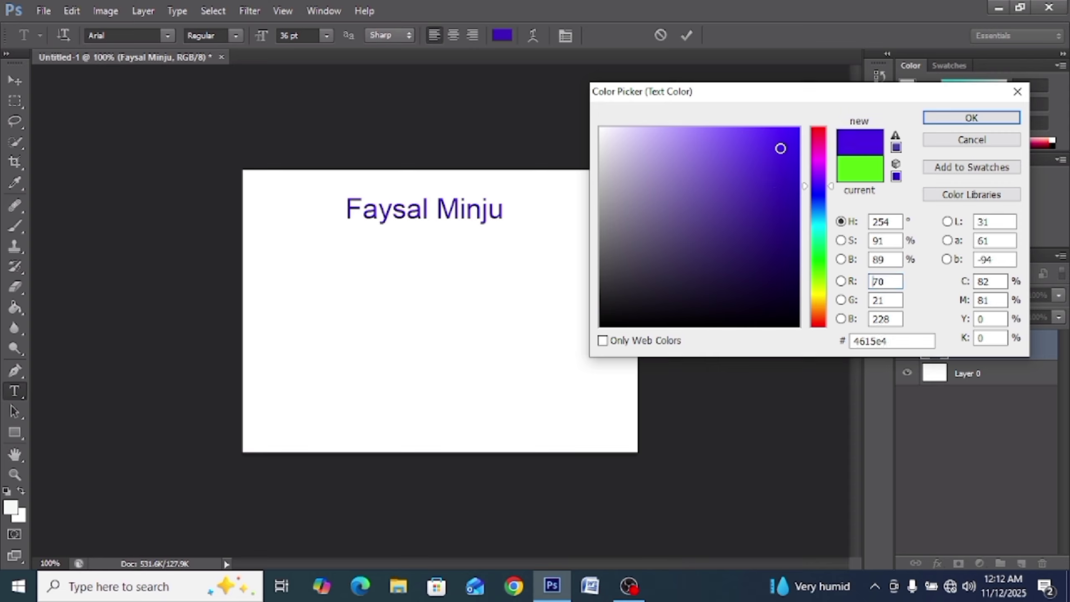
click(789, 170)
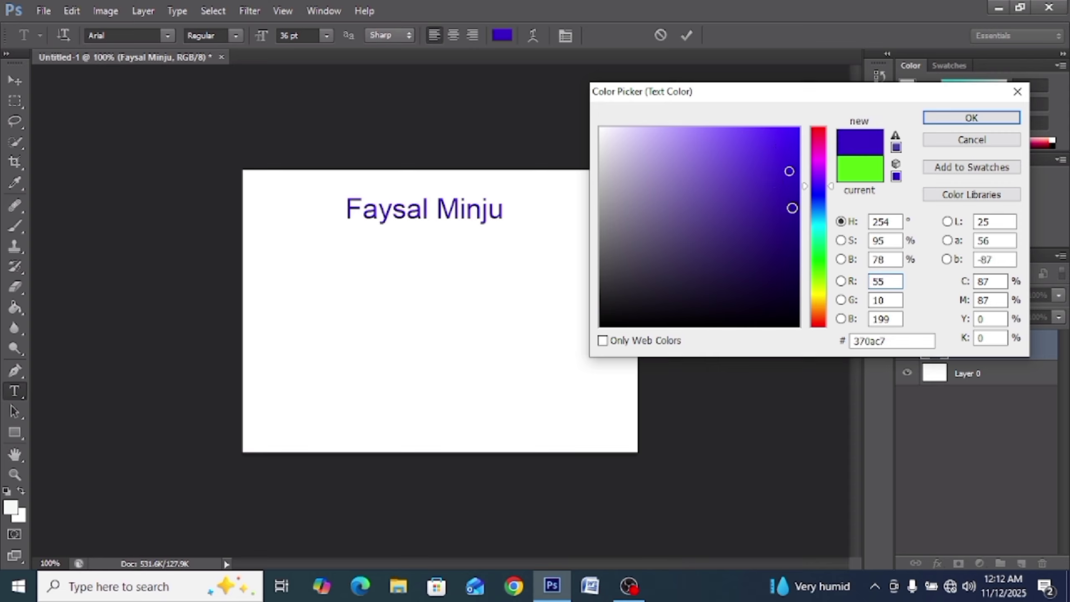
click(819, 249)
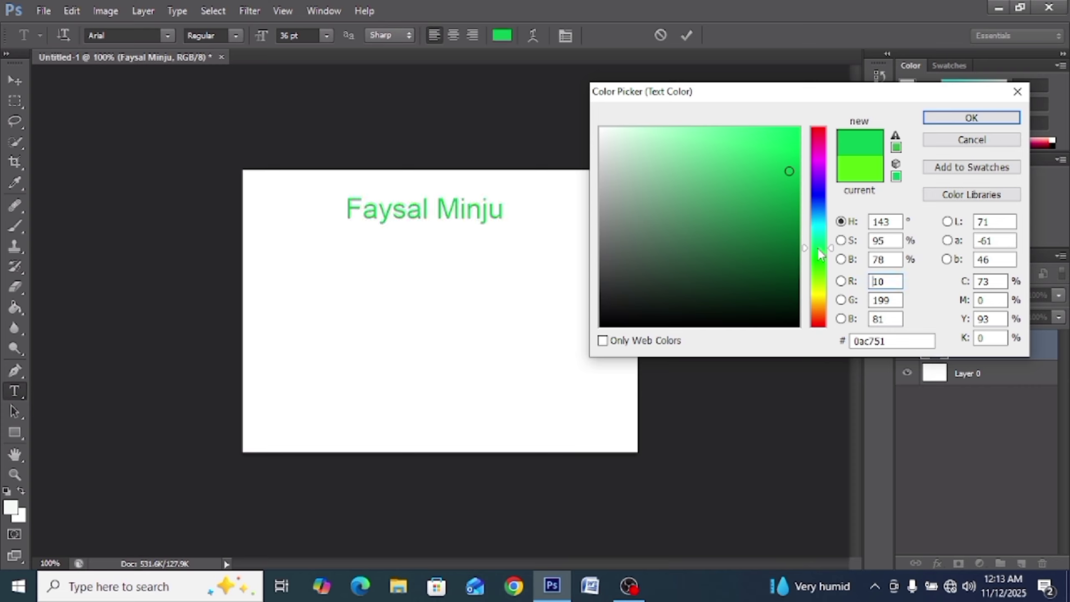
mouse_move(830, 249)
mouse_down()
mouse_move(828, 265)
mouse_move(827, 170)
mouse_move(795, 143)
mouse_up()
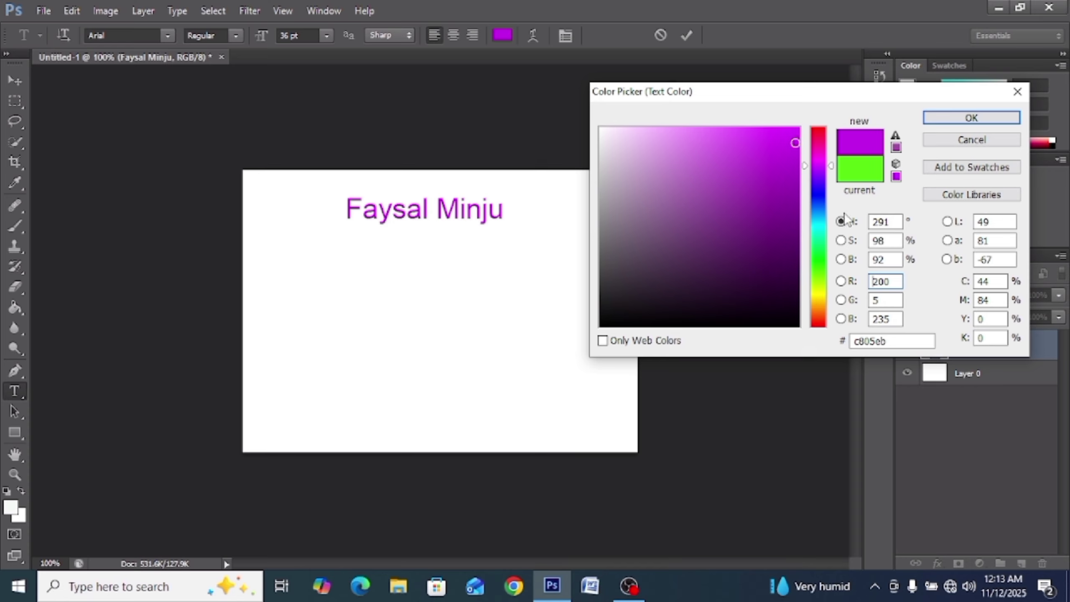
click(934, 114)
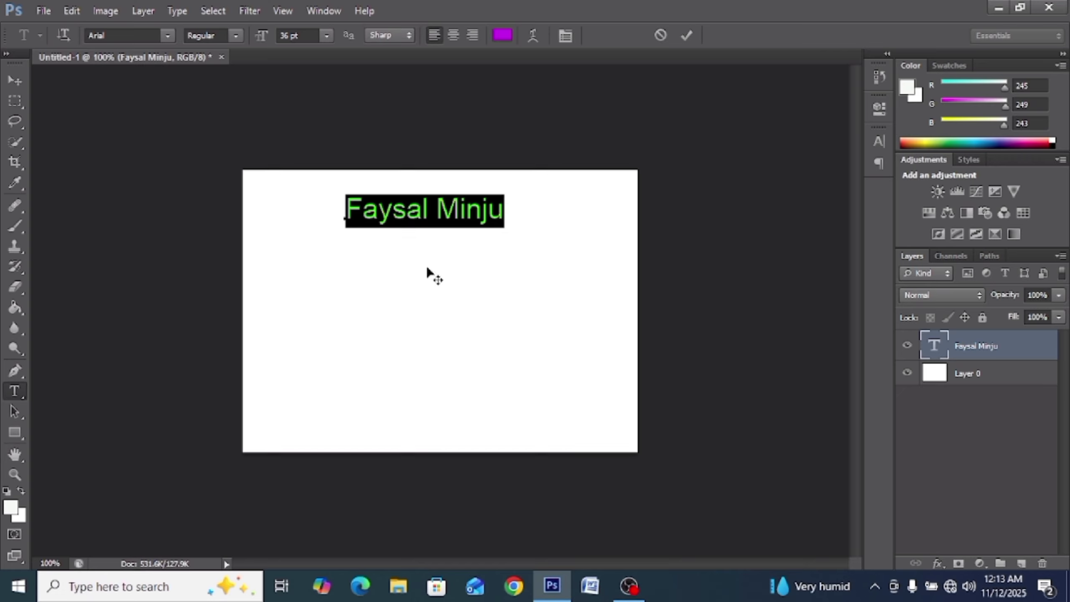
click(13, 81)
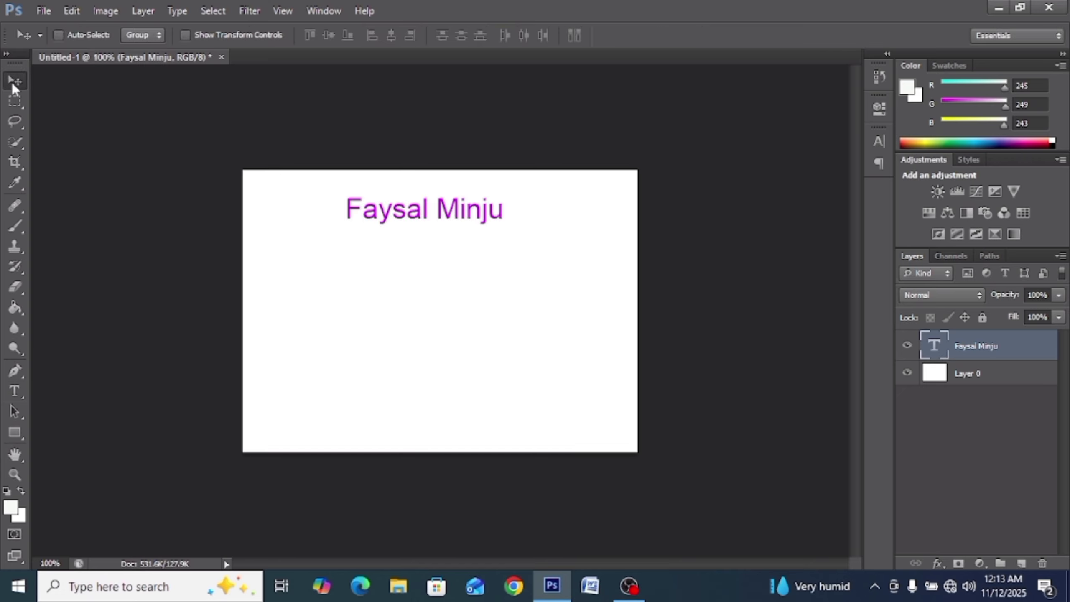
drag(387, 222, 415, 253)
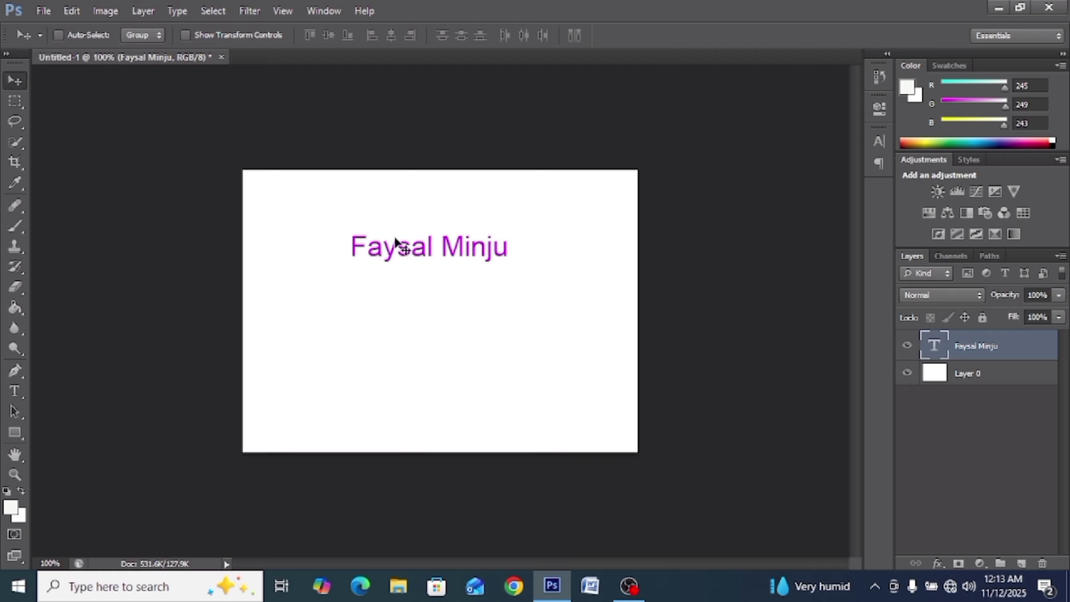